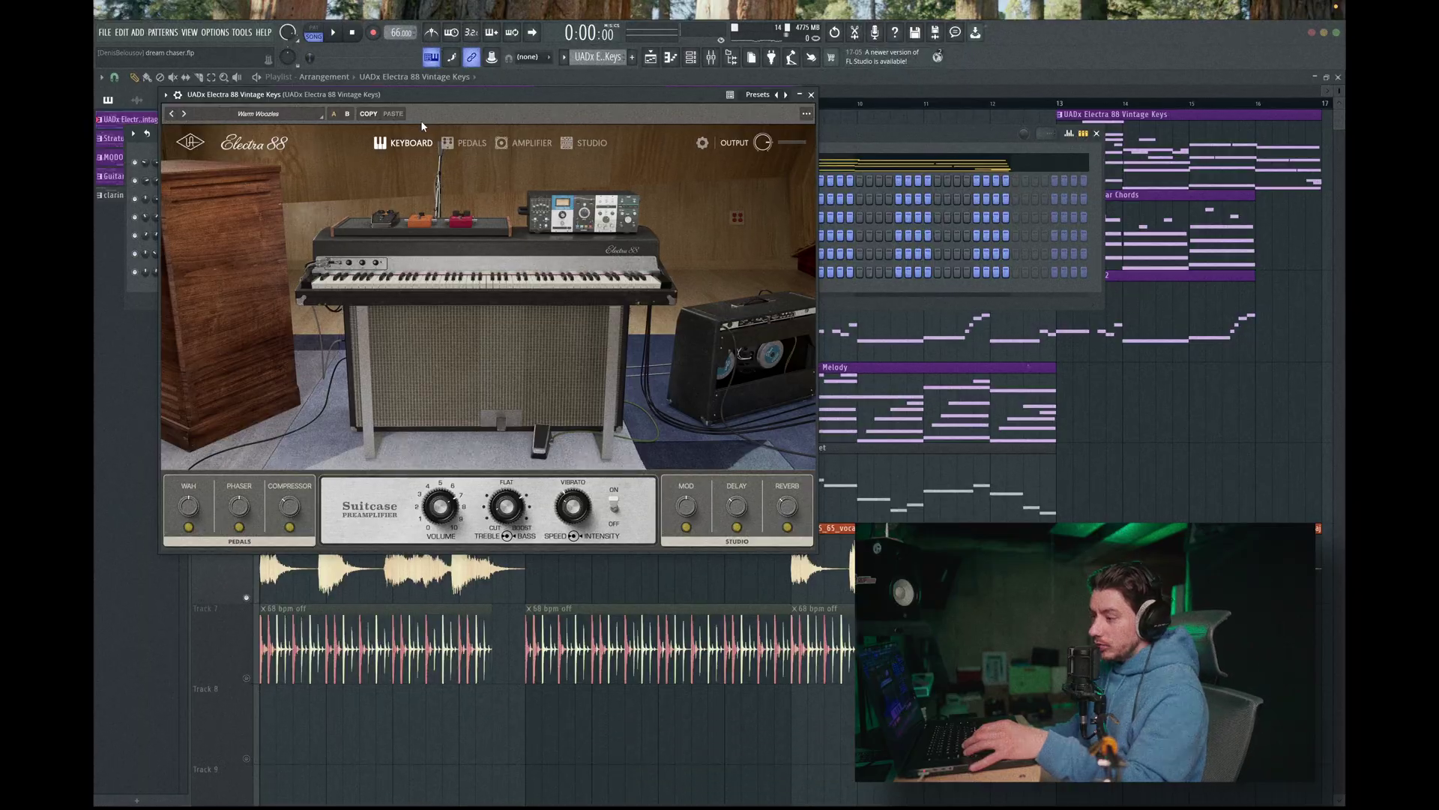
Browse the preset list of the UADx Electra 88 Vintage Keys plugin around the current preset
left_click_drag(346, 415, 460, 526)
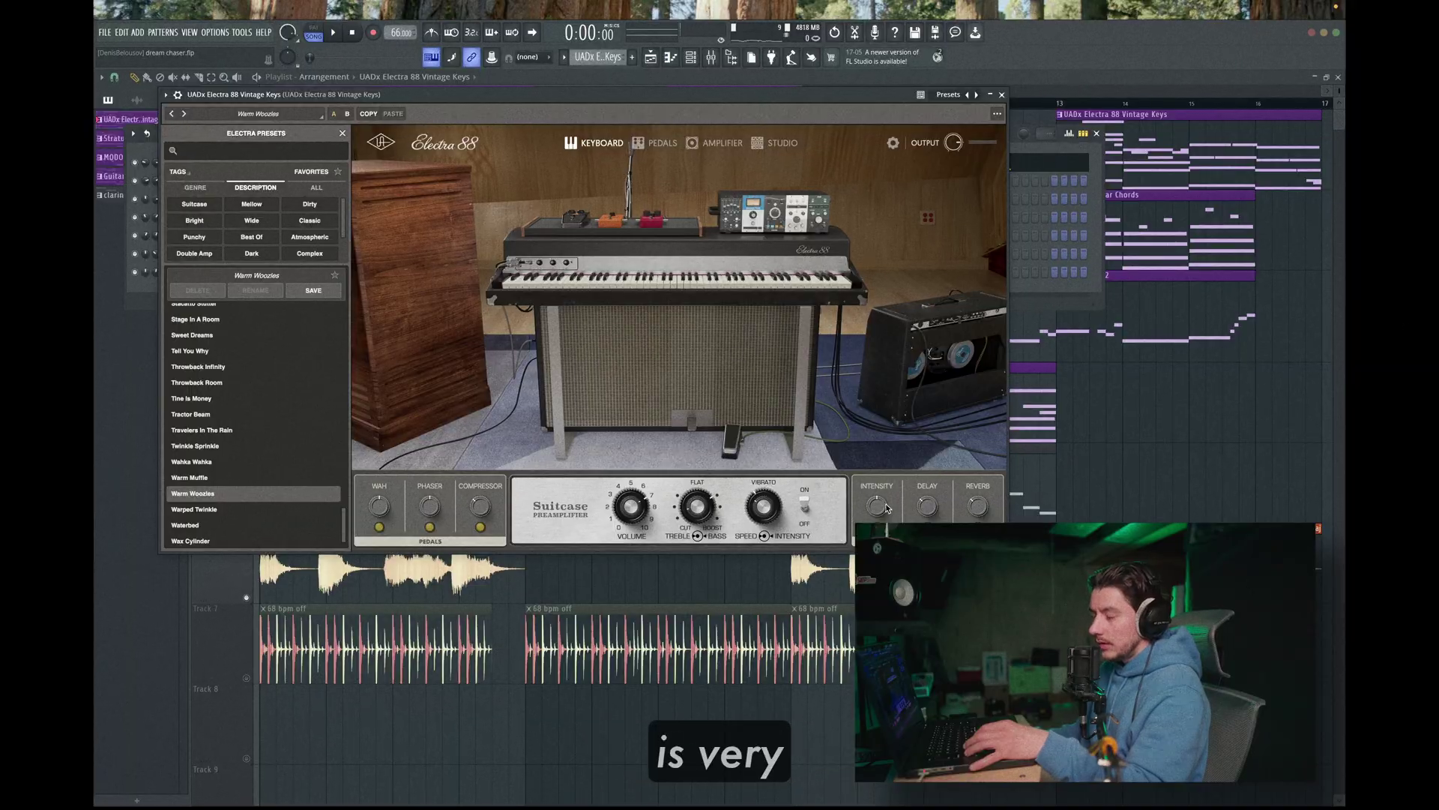
scroll(255, 420, "up", 5)
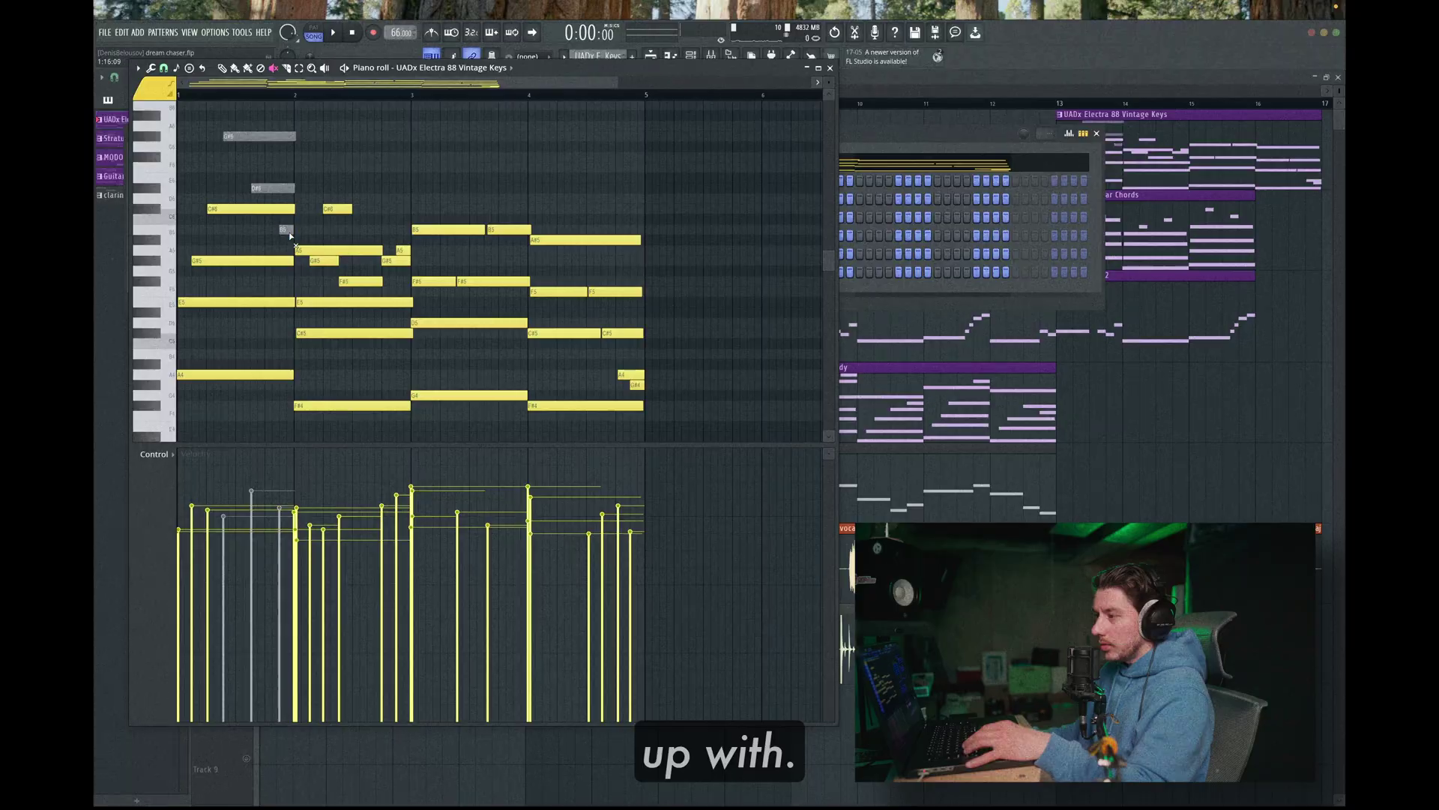
Mute the short passing notes in the first, second and fourth bars of the Electra 88 pattern
left_click_drag(291, 235, 683, 397)
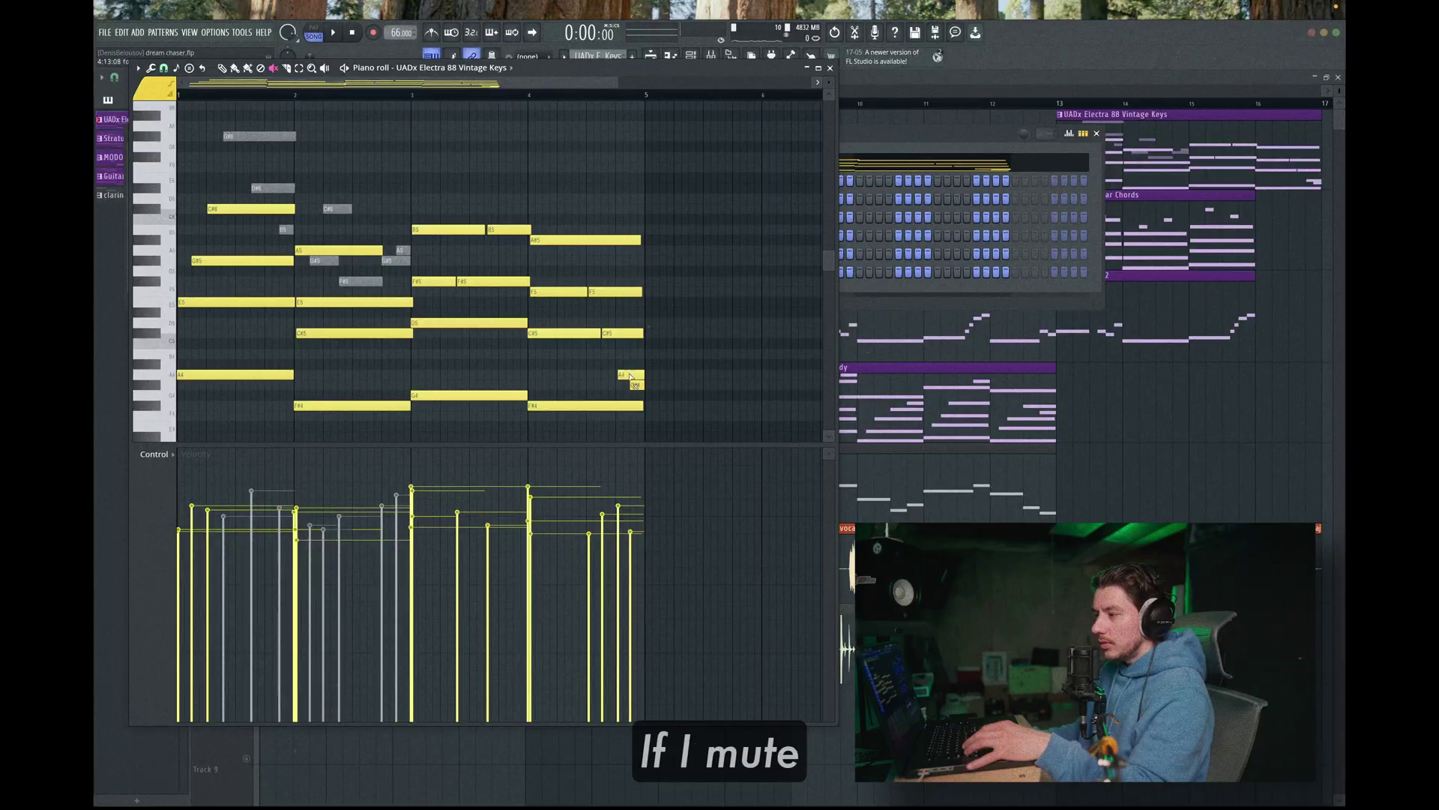
left_click(630, 375)
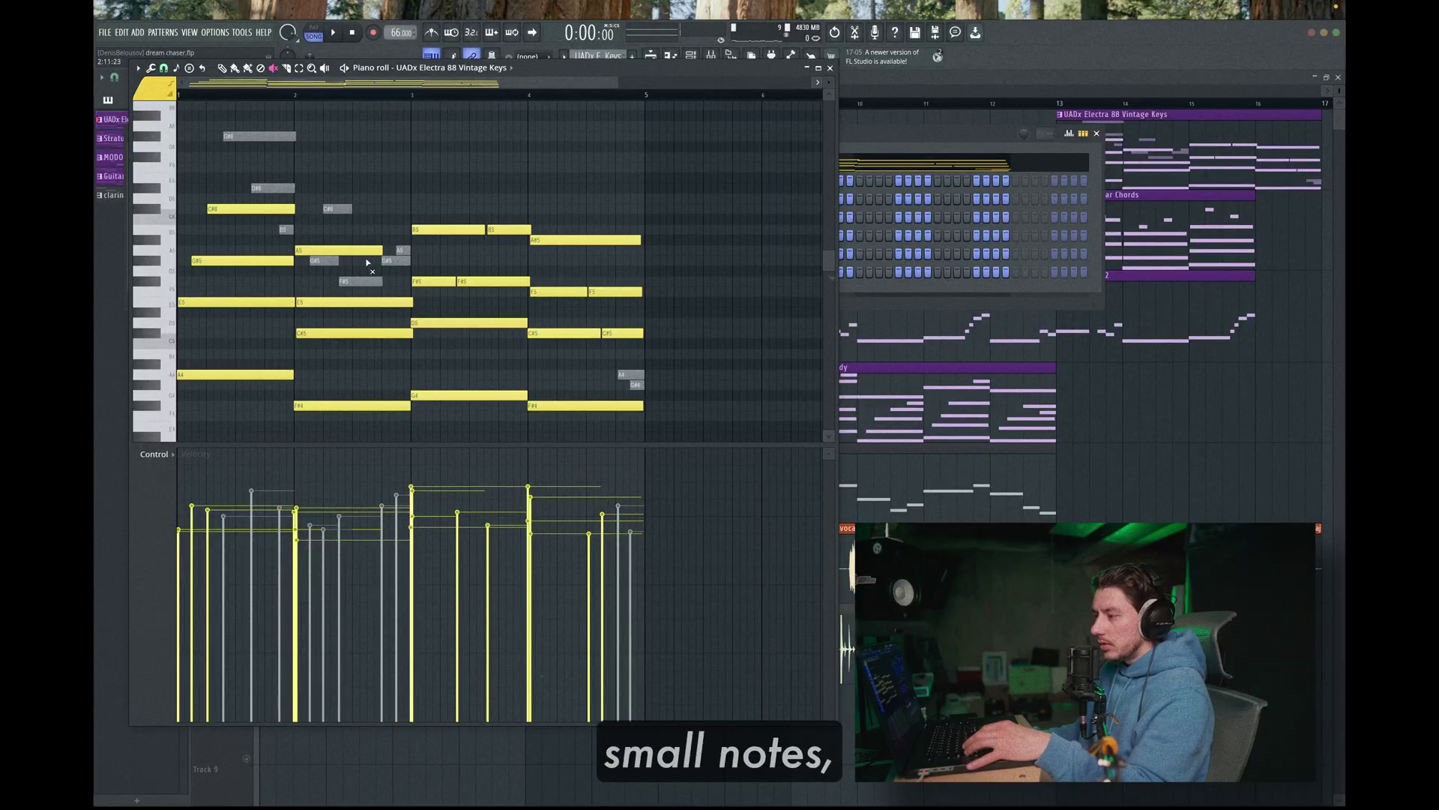
left_click(299, 68)
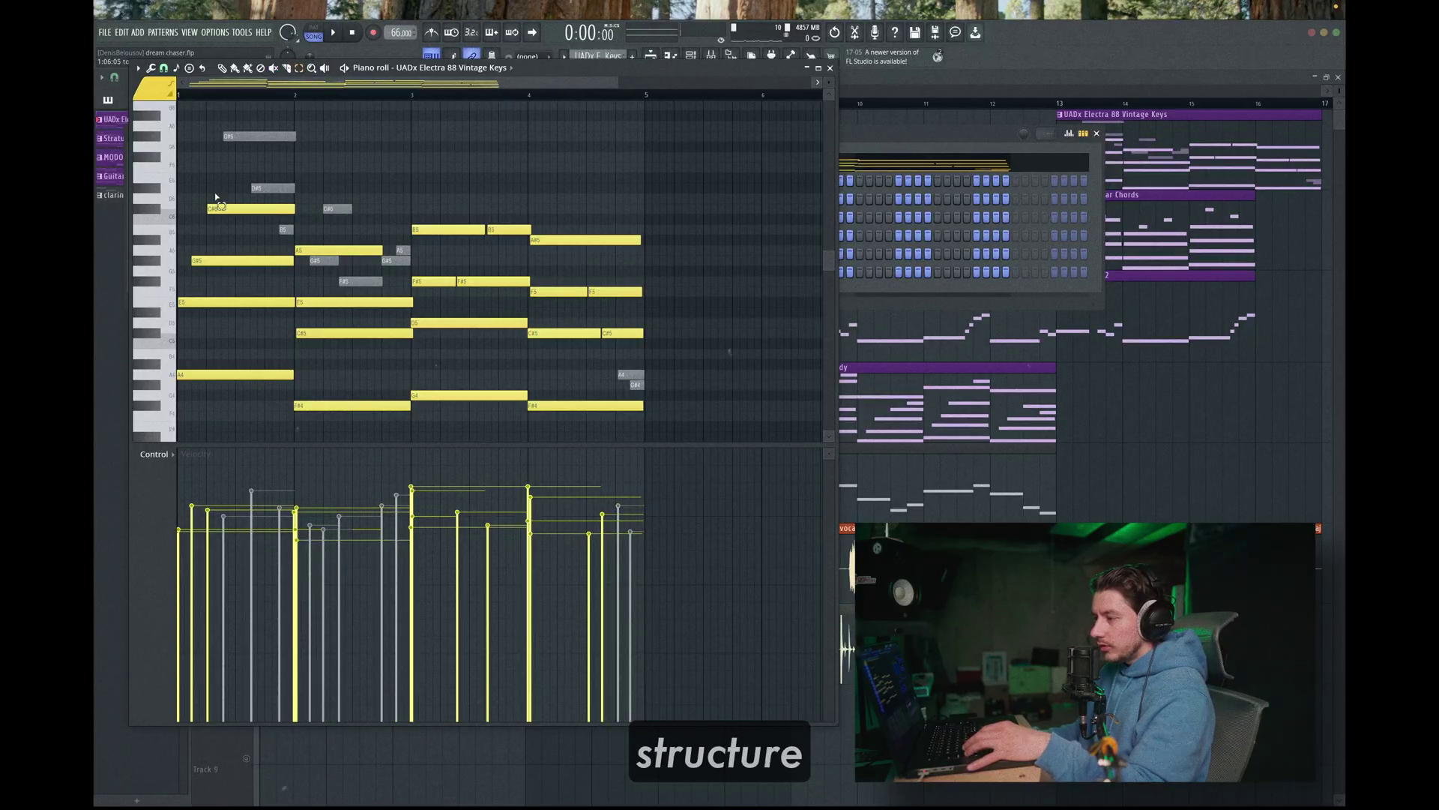
Select the top chord note in each of the four bars and transpose them down one octave
left_click(222, 208)
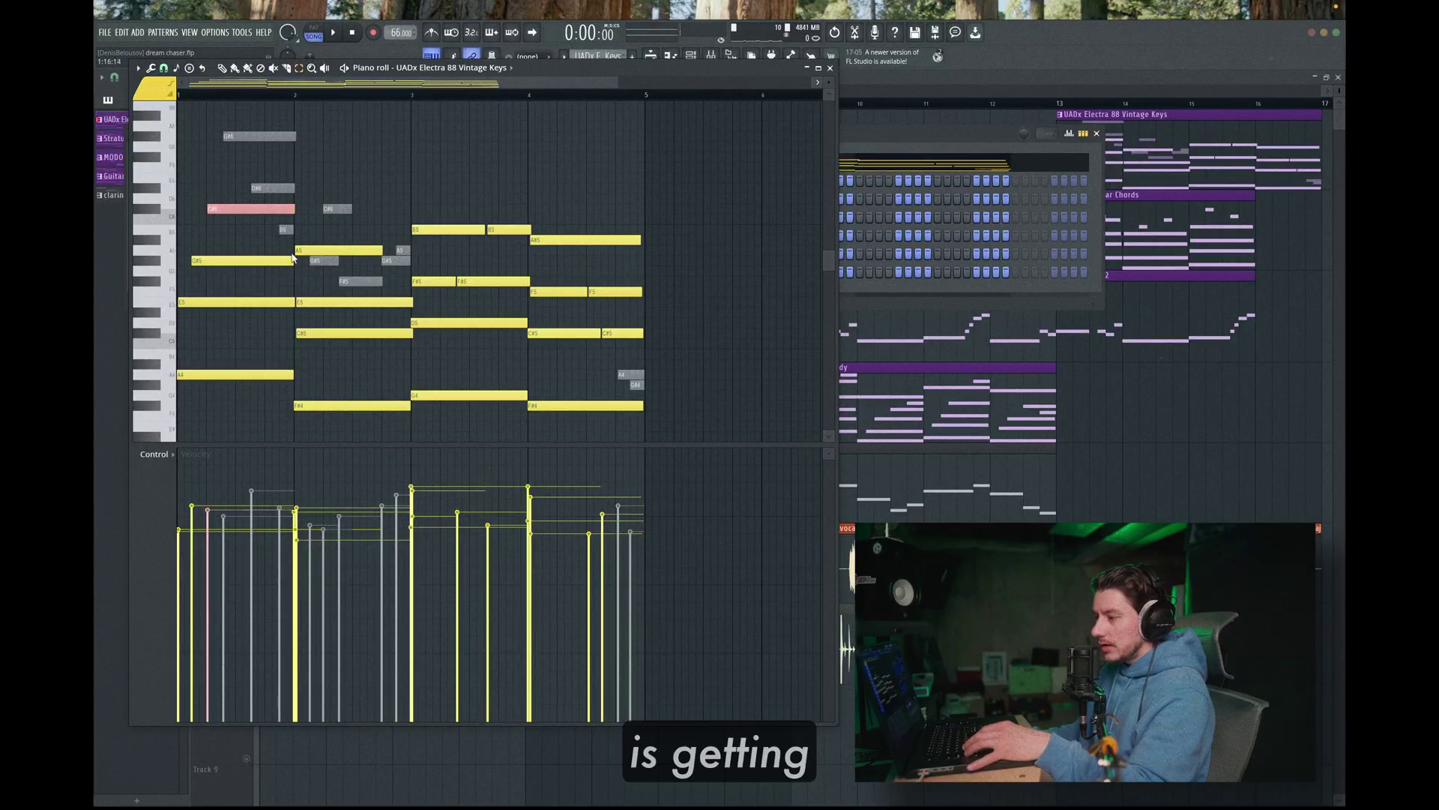
left_click(367, 247, "ctrl")
left_click(450, 229, "ctrl")
left_click(582, 240, "ctrl")
key("ctrl+Down")
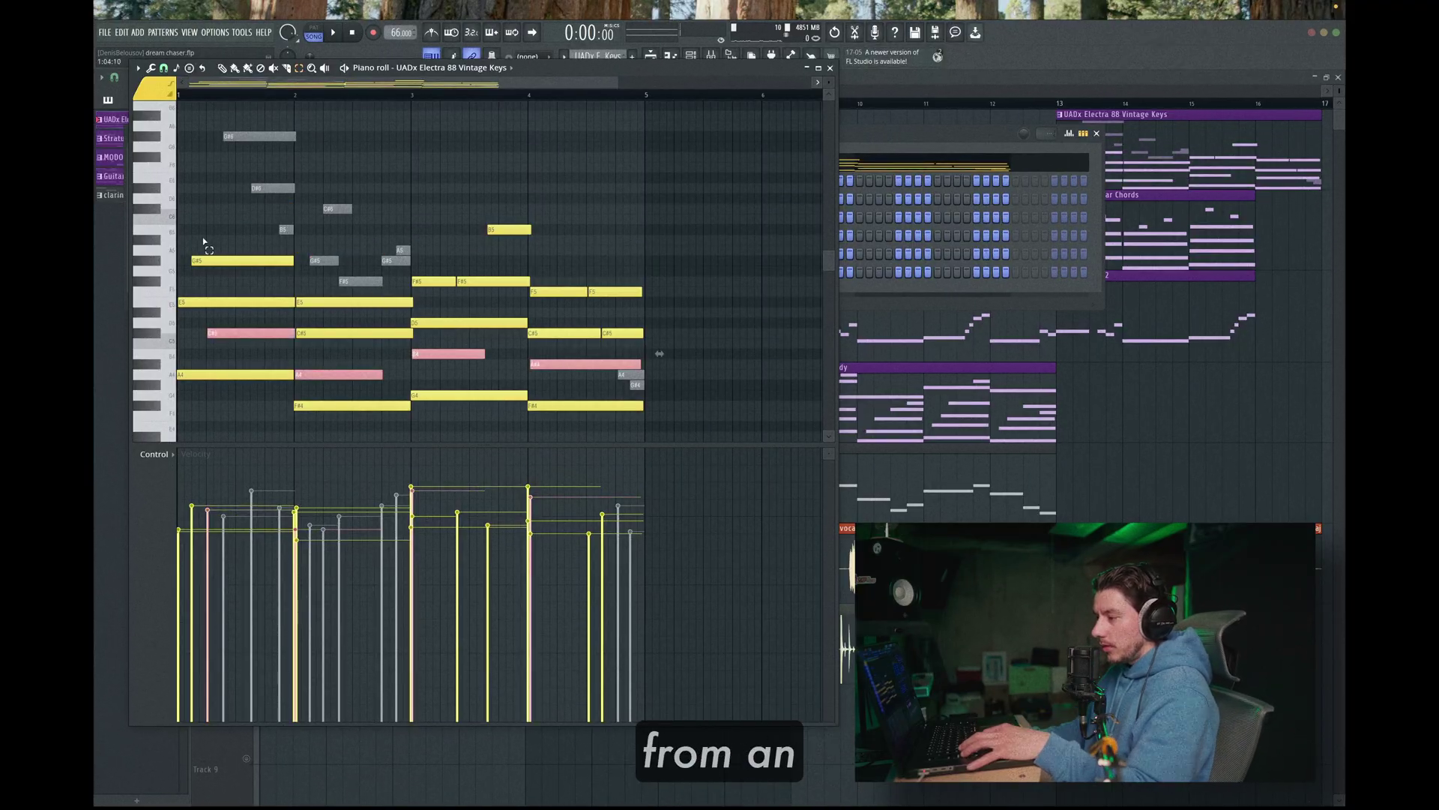
Audition the simplified Electra 88 chords bar by bar and play the pattern
left_click_drag(196, 243, 284, 389)
left_click_drag(307, 288, 394, 412)
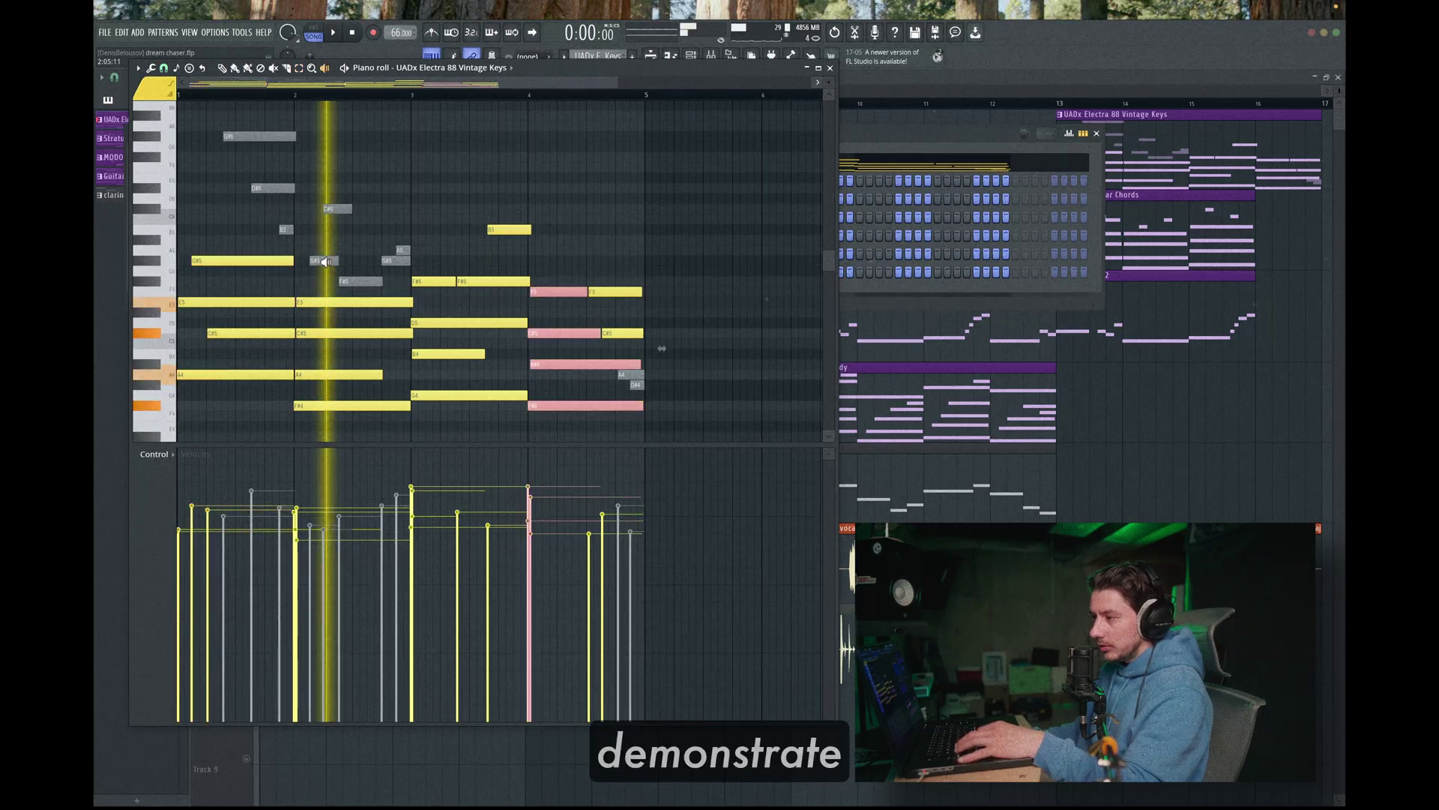
left_click(437, 233)
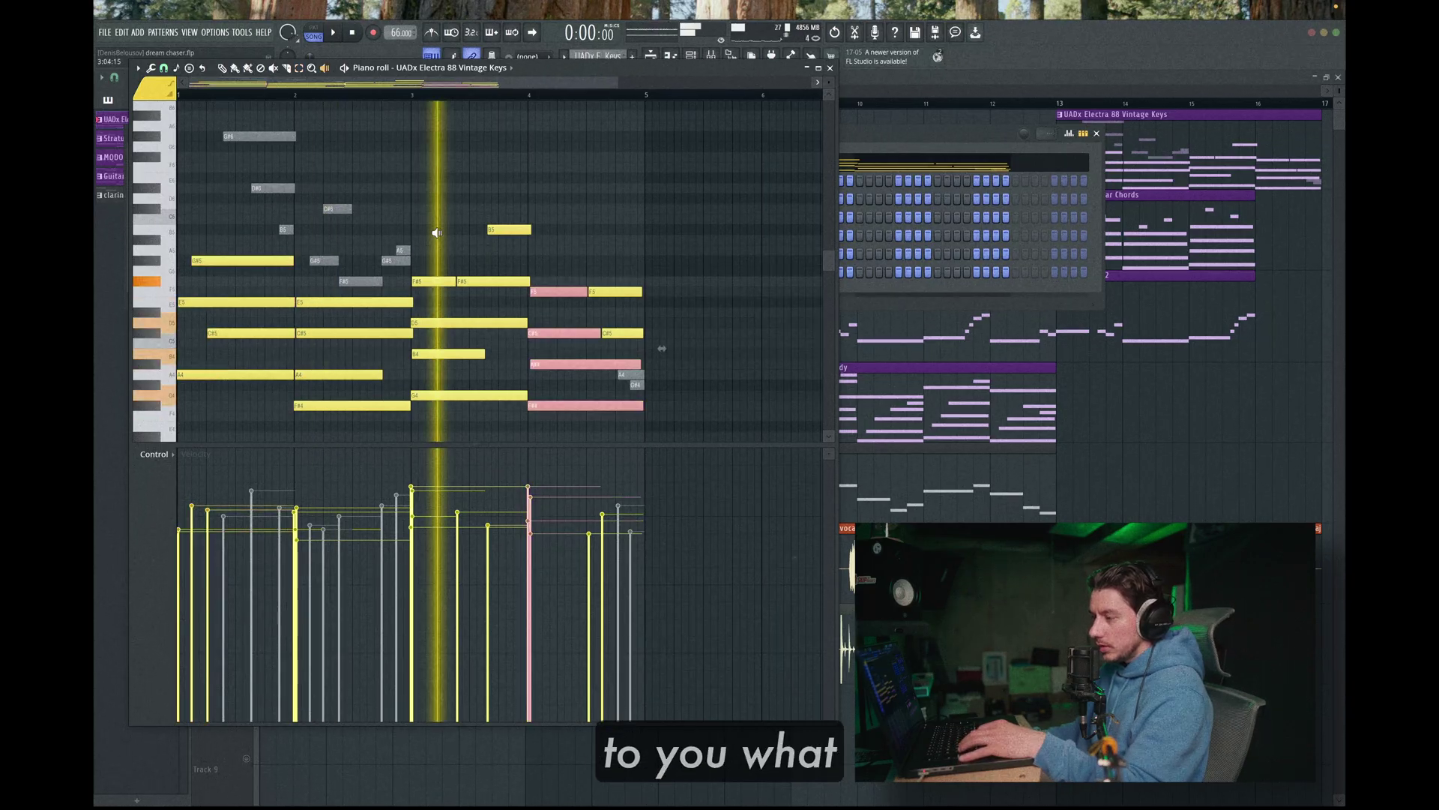
left_click(577, 246)
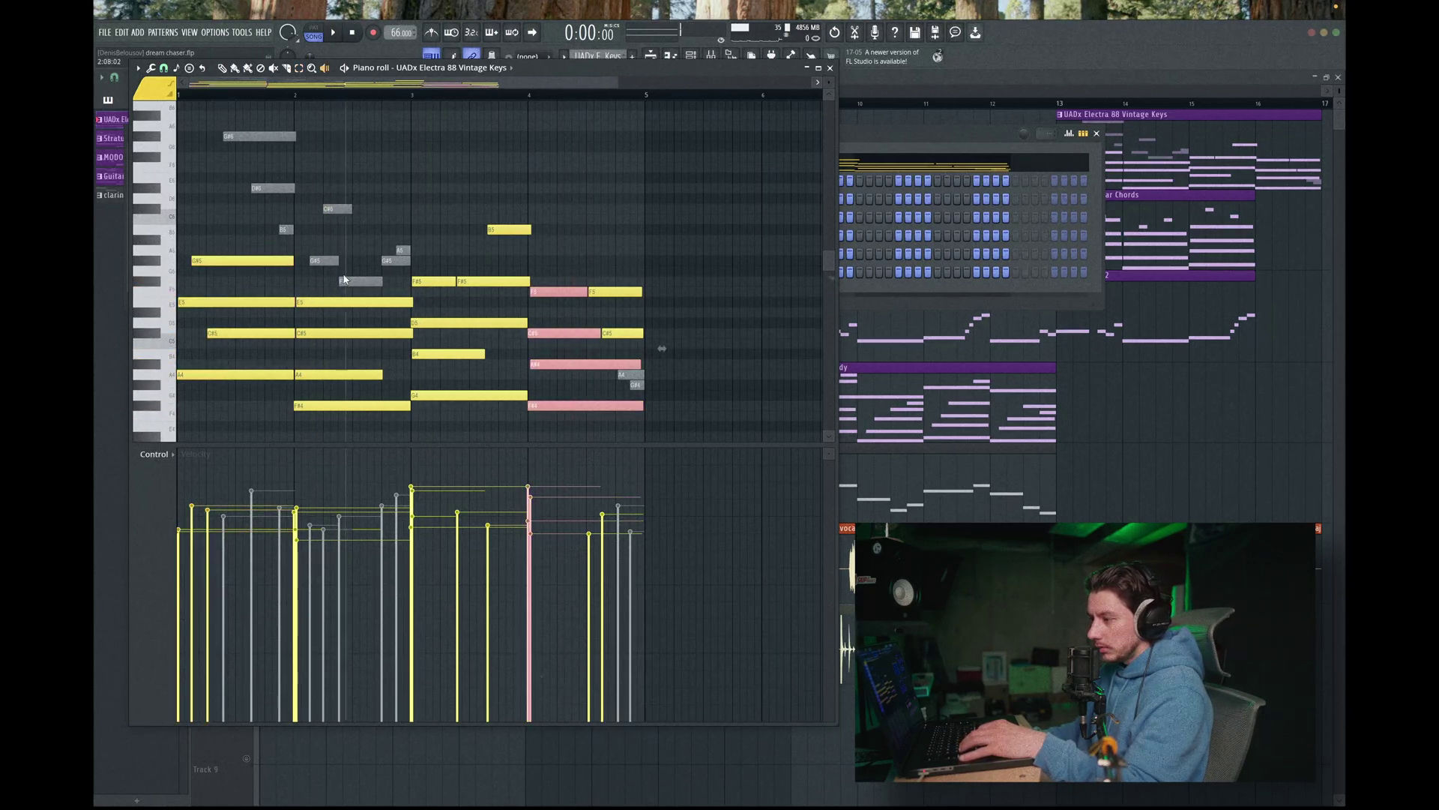
left_click(238, 273)
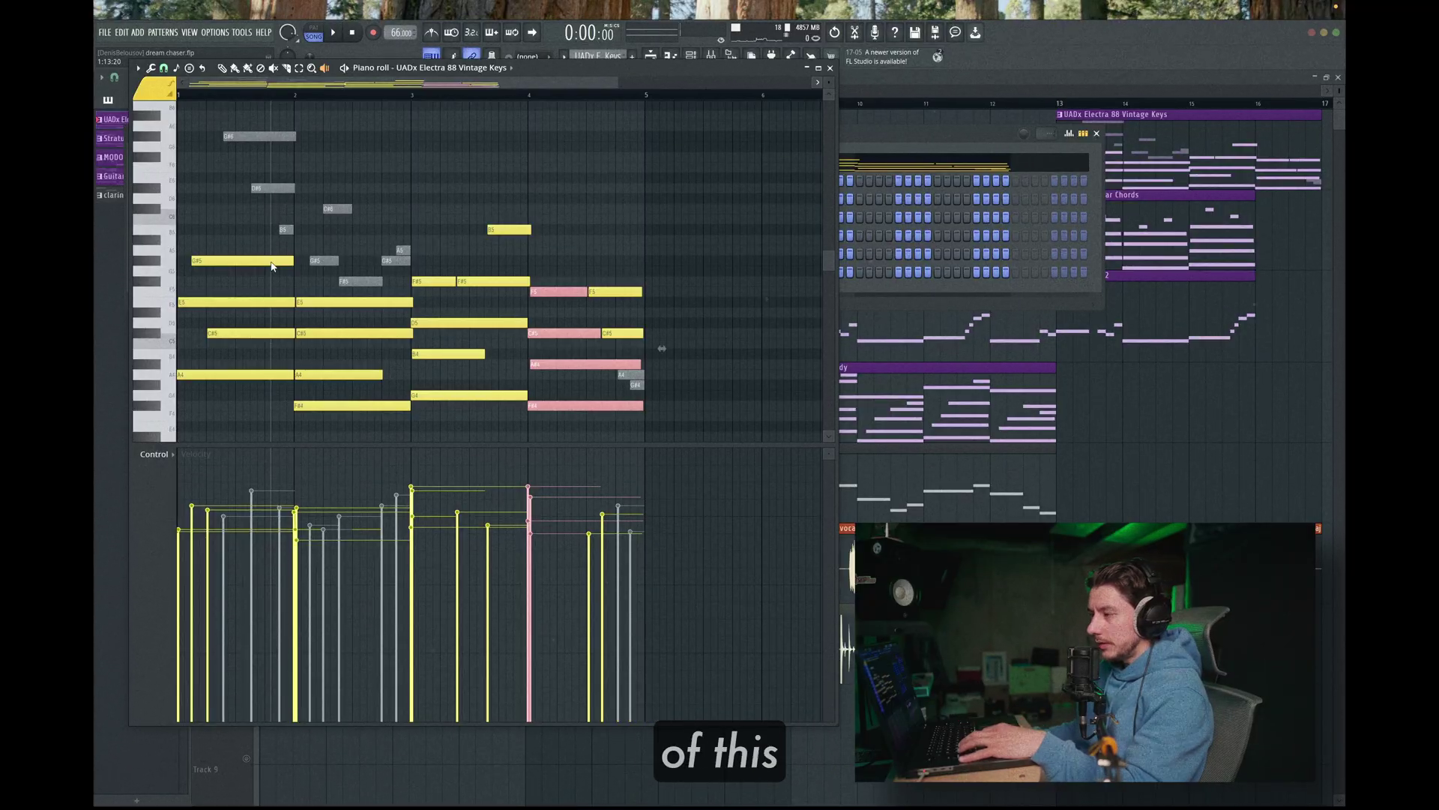
left_click(344, 69)
key("space")
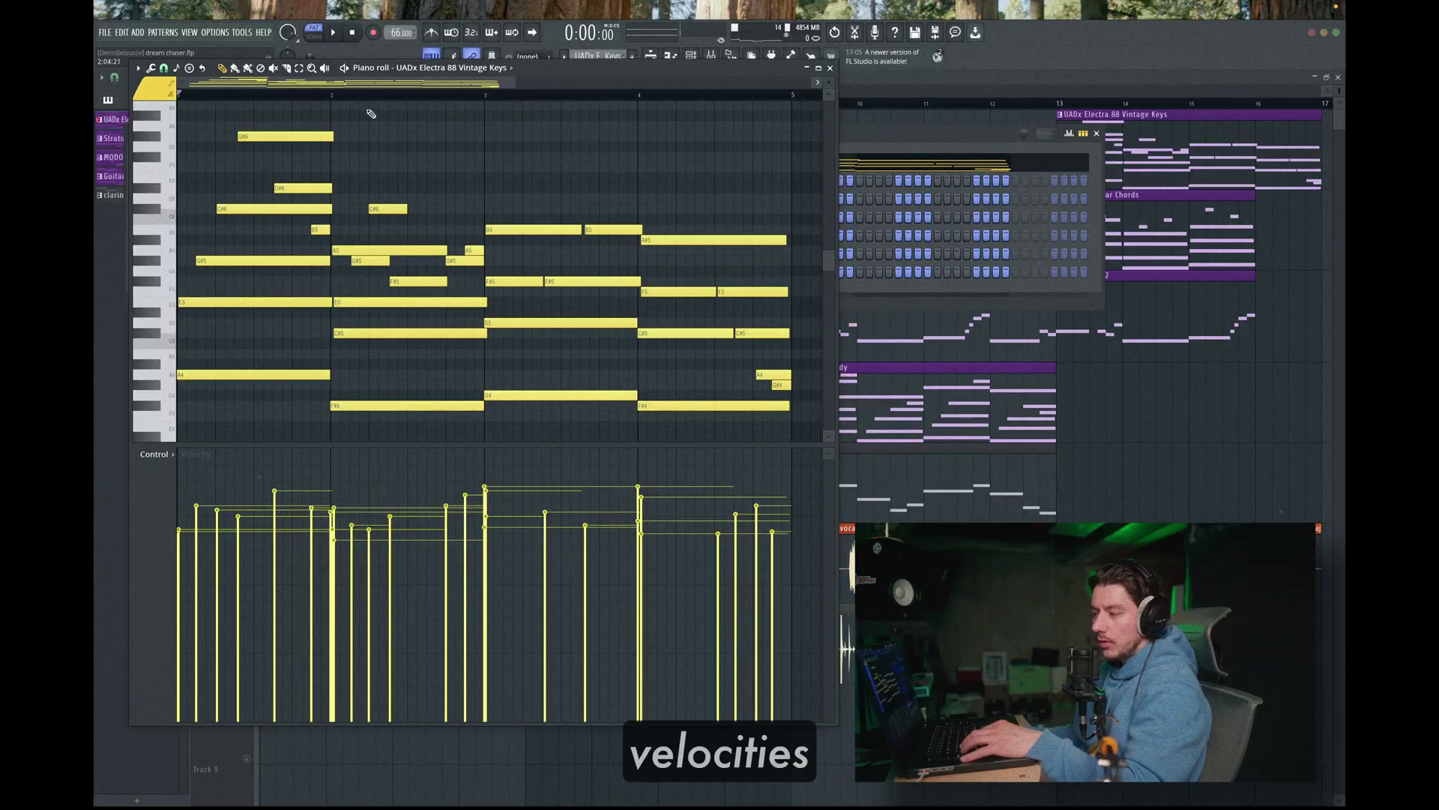
Select the main notes of the first chord and view the Strumizer settings without applying them
left_click_drag(225, 141, 215, 459)
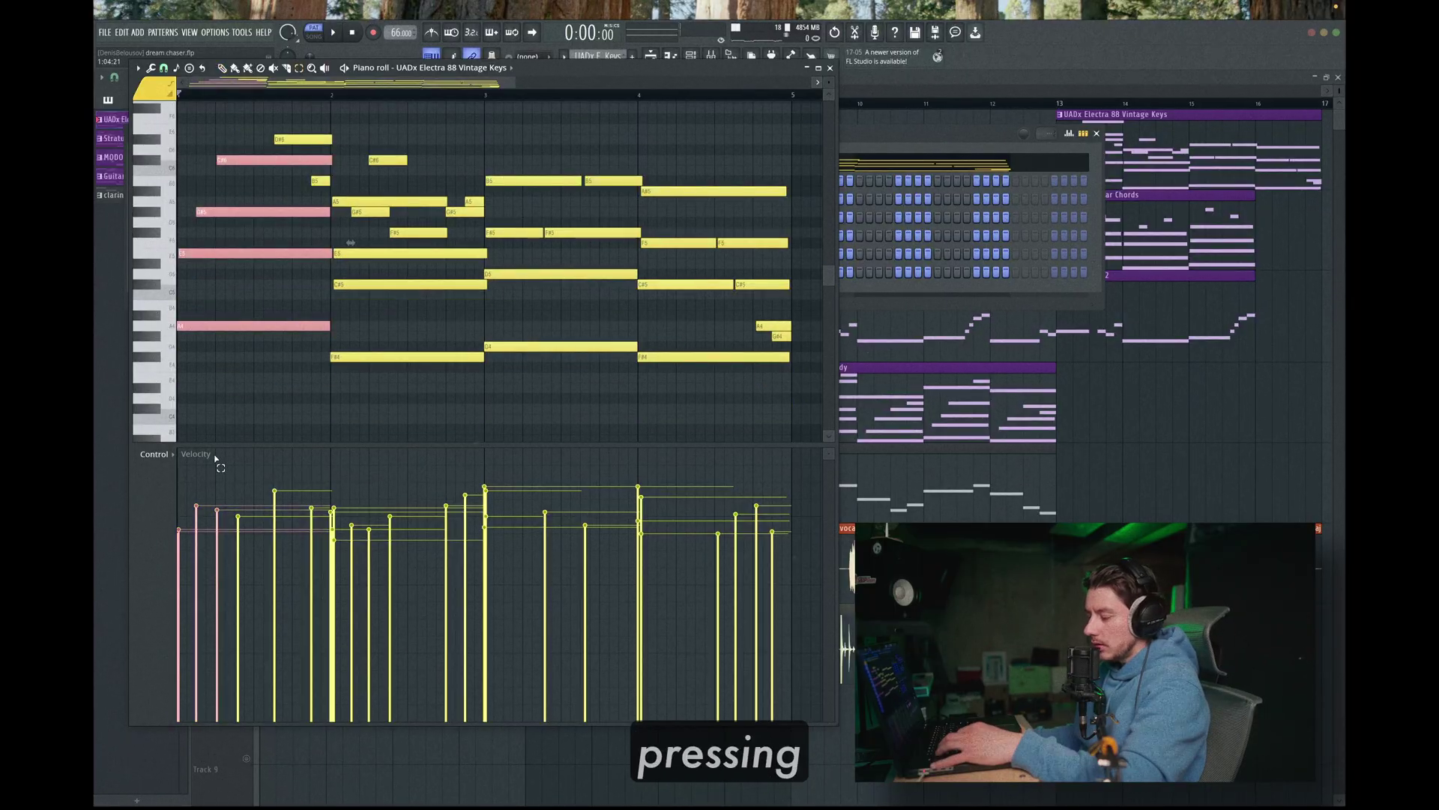
key("alt+s")
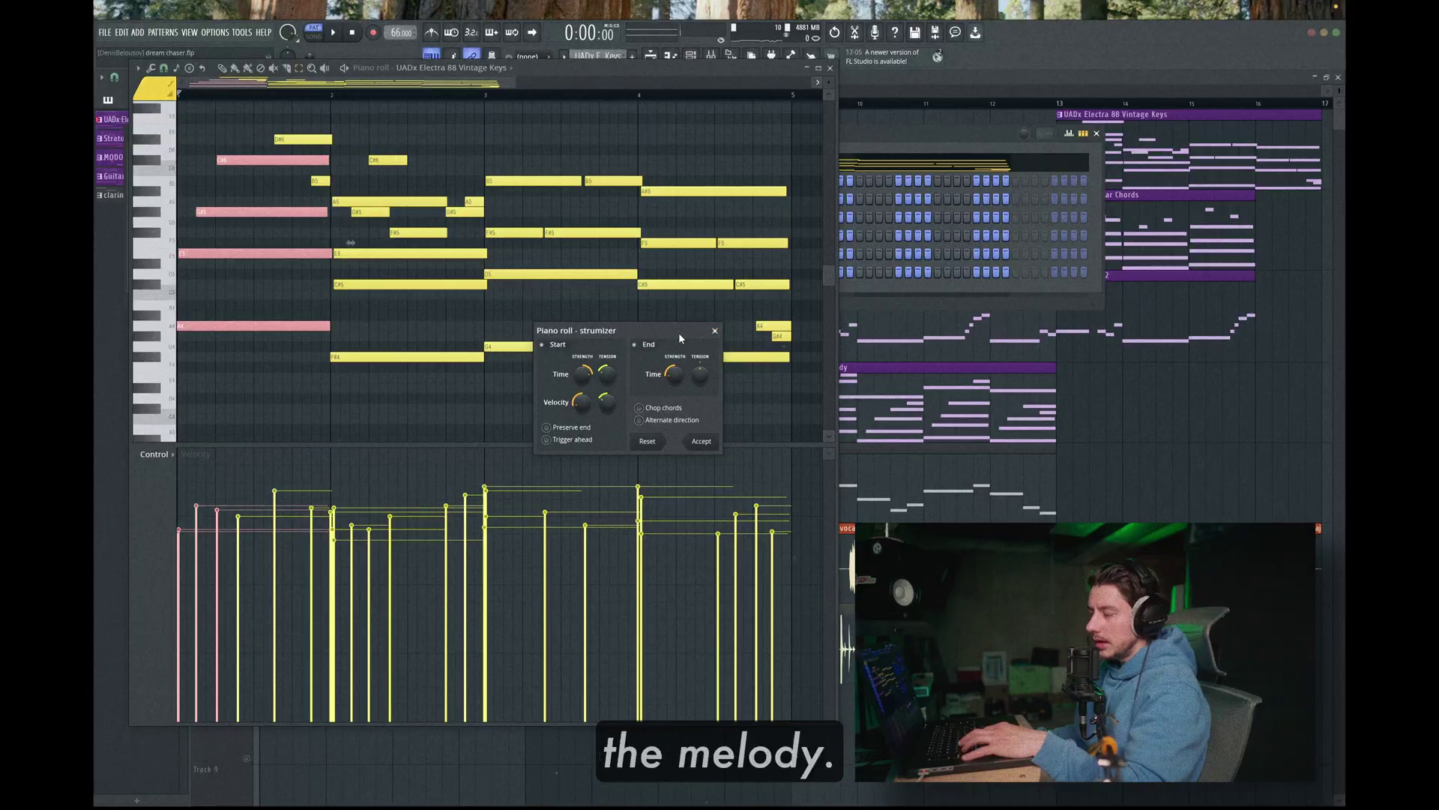
left_click(714, 331)
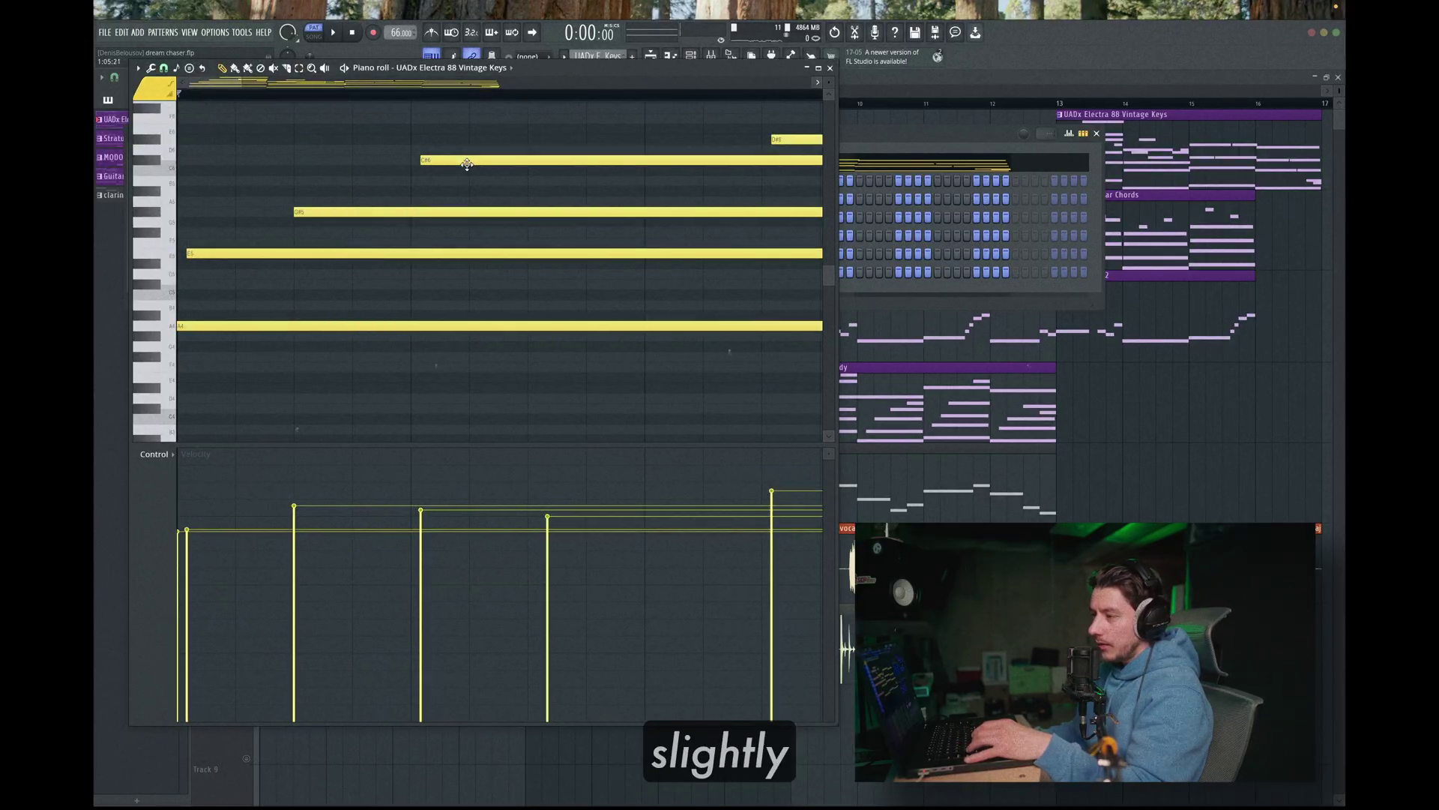
Nudge the fourth-lowest note of the first chord earlier onto the grid line, and shift it back slightly late
left_click_drag(495, 158, 486, 161)
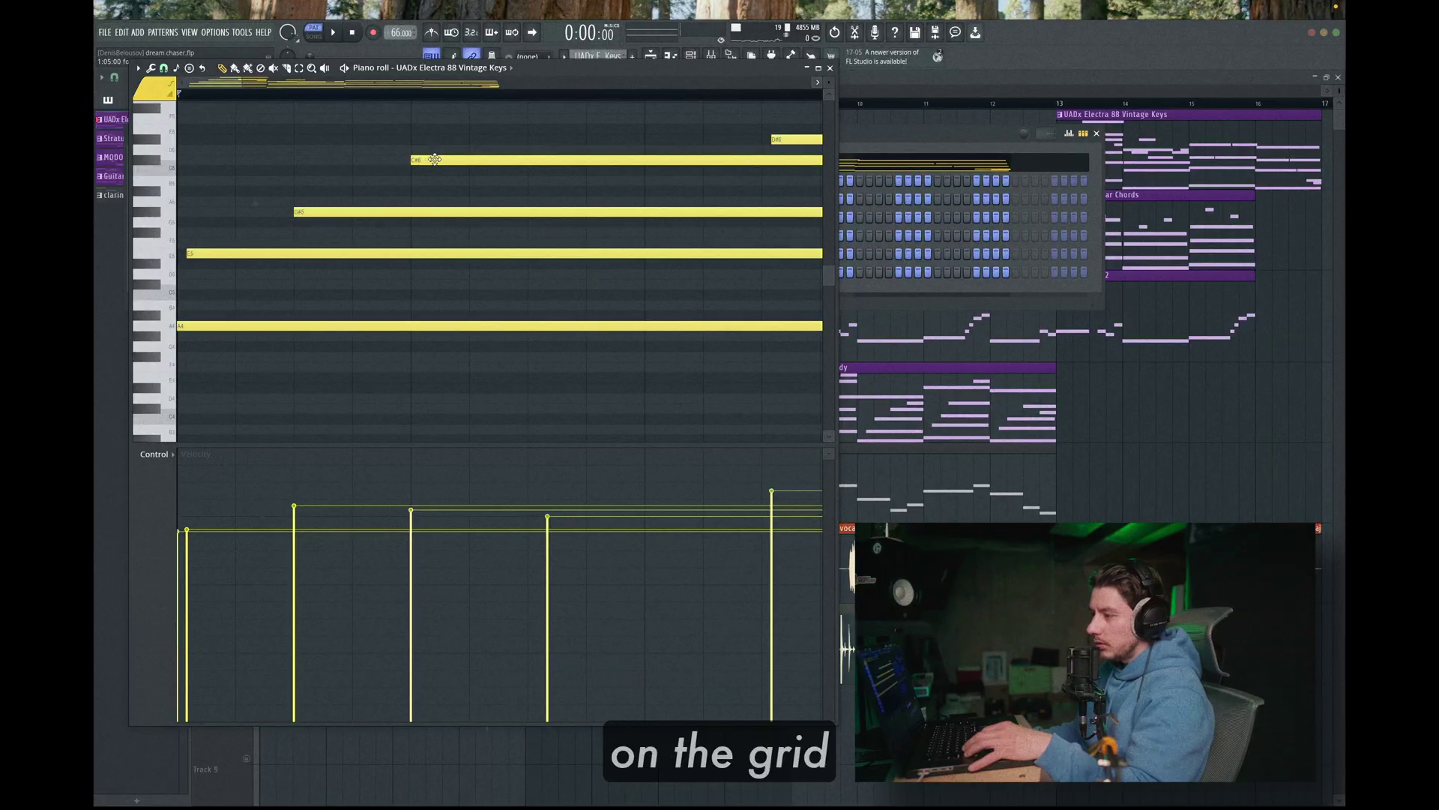
left_click_drag(435, 159, 444, 159)
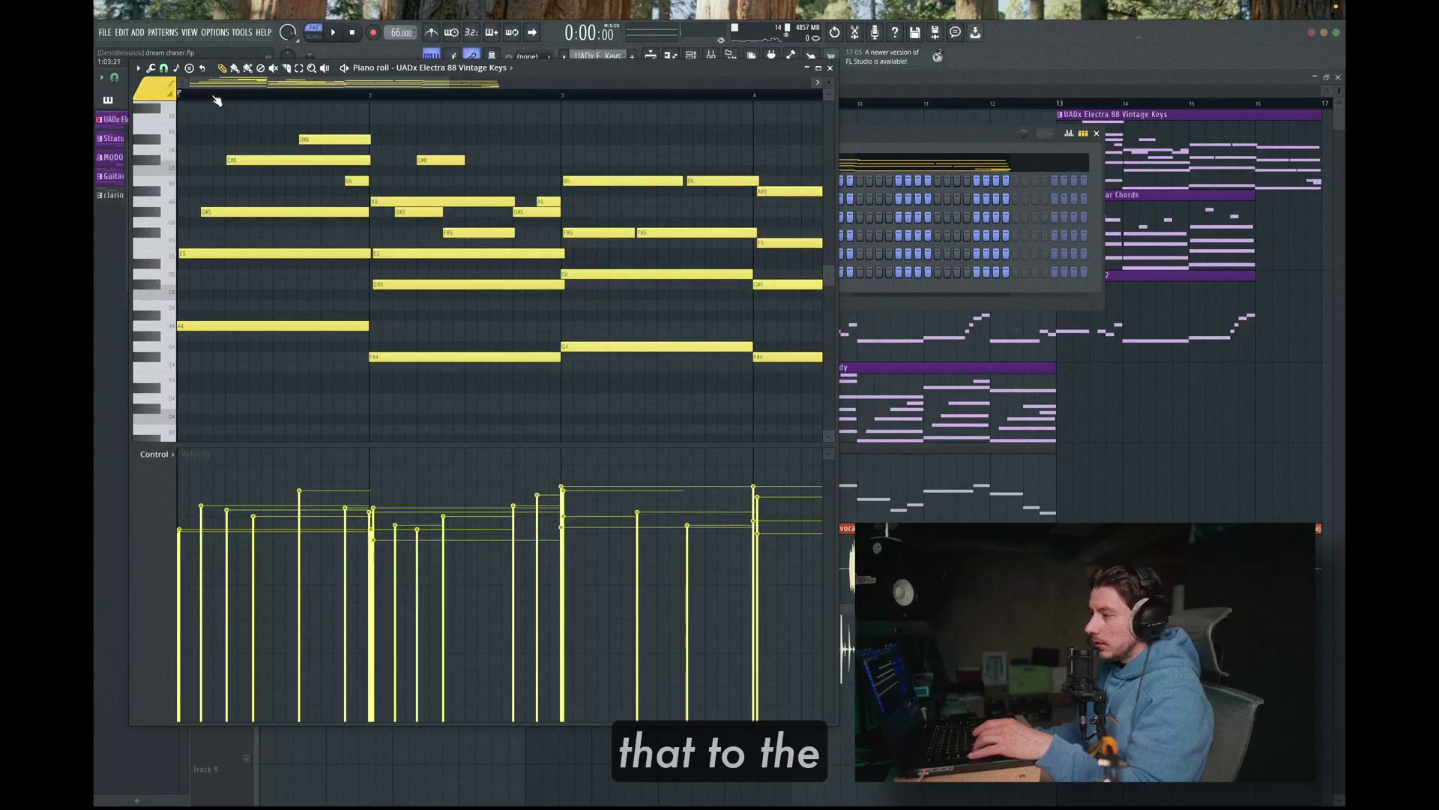
scroll(212, 97, "up", 3)
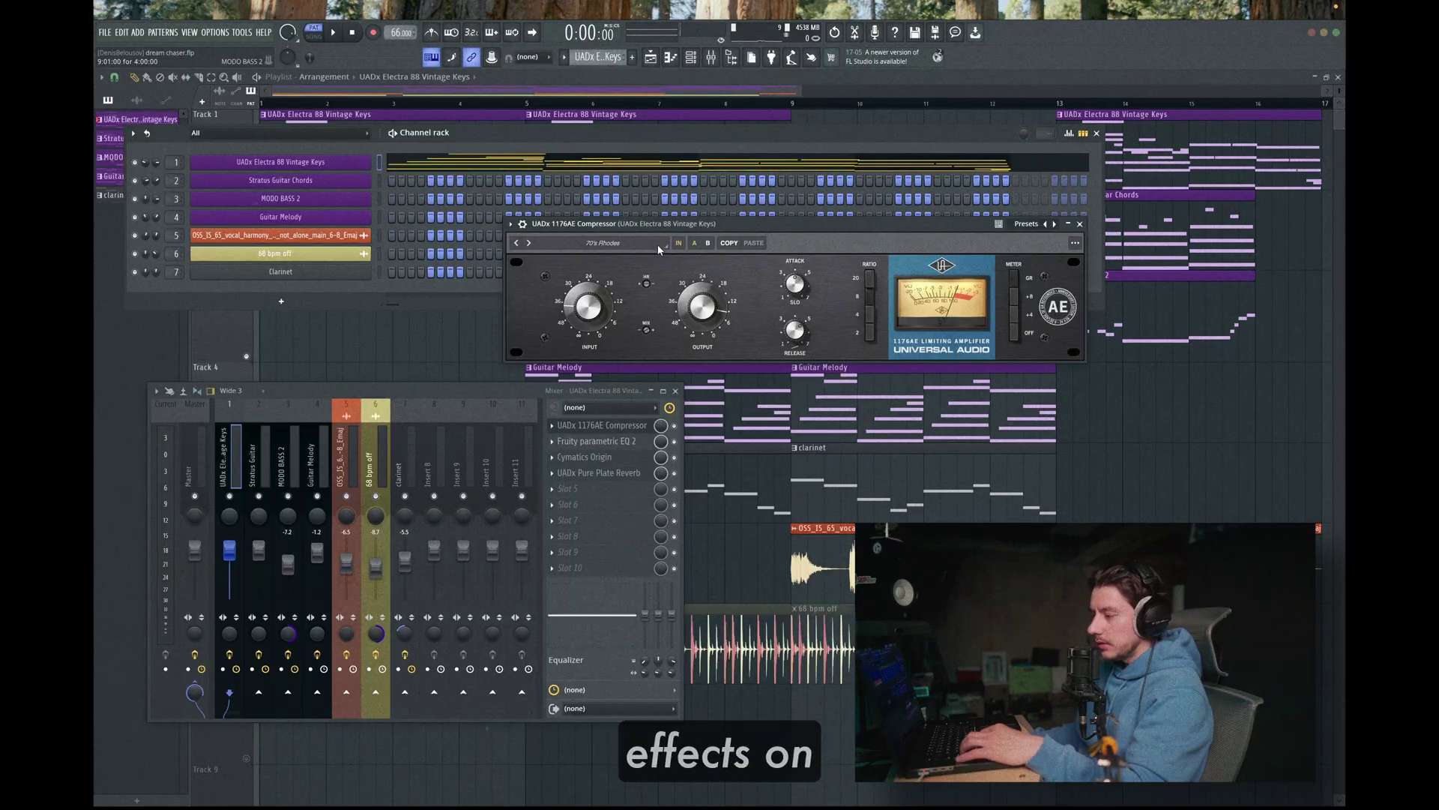
Inspect the Fruity Parametric EQ 2 and Cymatics Origin effects on the Electra 88 mixer track, closing the effect windows
left_click(602, 442)
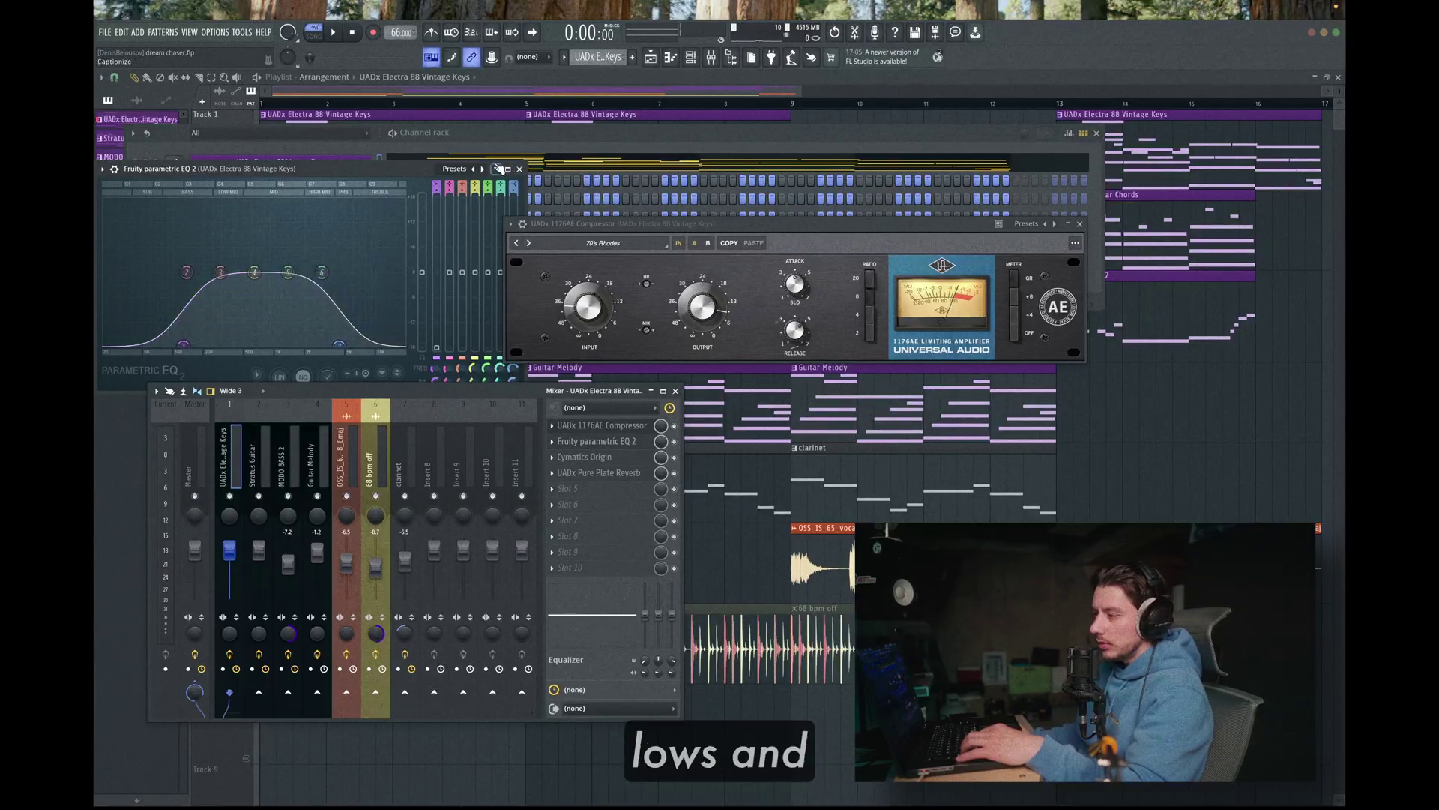
left_click(522, 170)
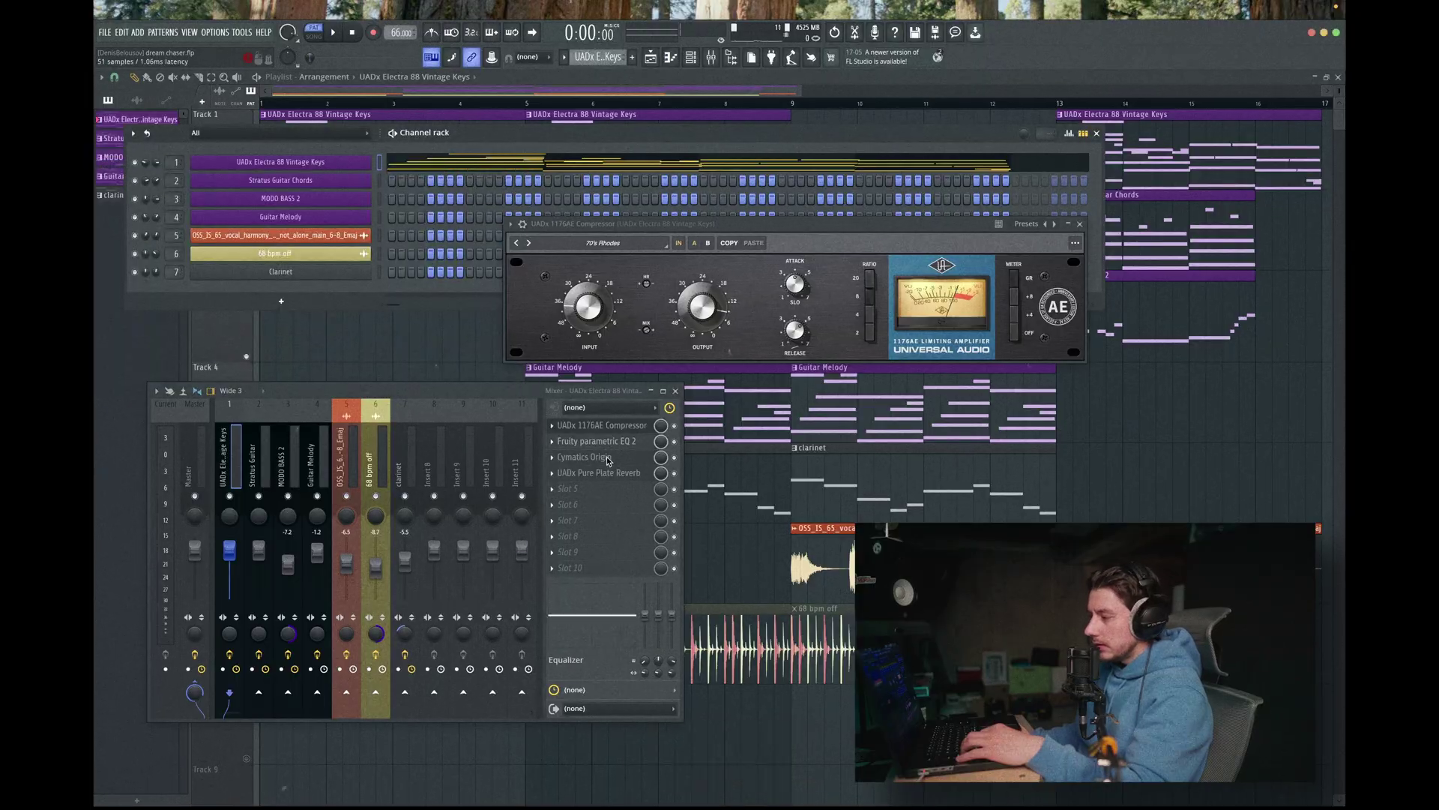
left_click(585, 457)
left_click(1080, 224)
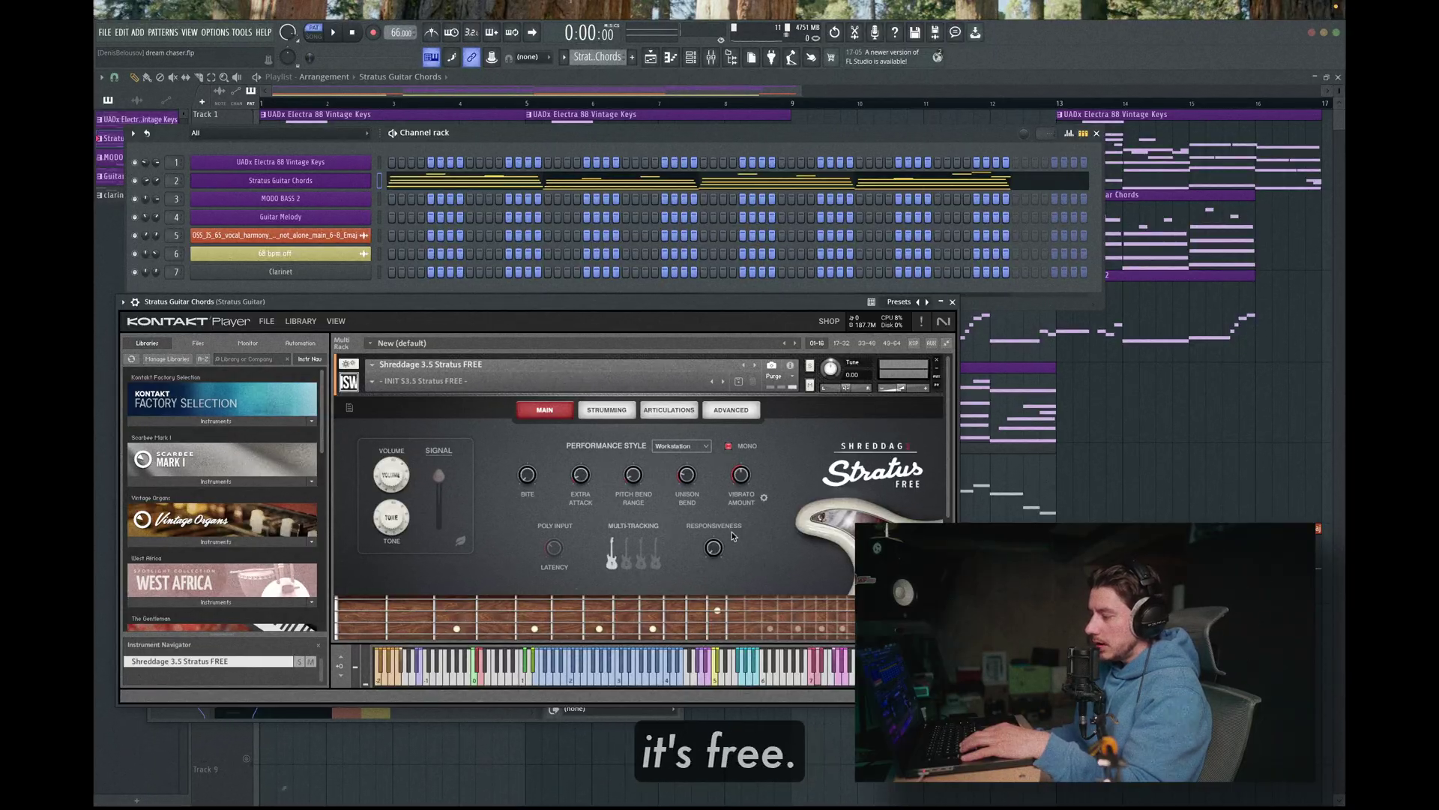
Examine the chord notes and velocities of Stratus Guitar Chords in the piano roll and play the pattern
left_click(953, 302)
left_click(686, 182)
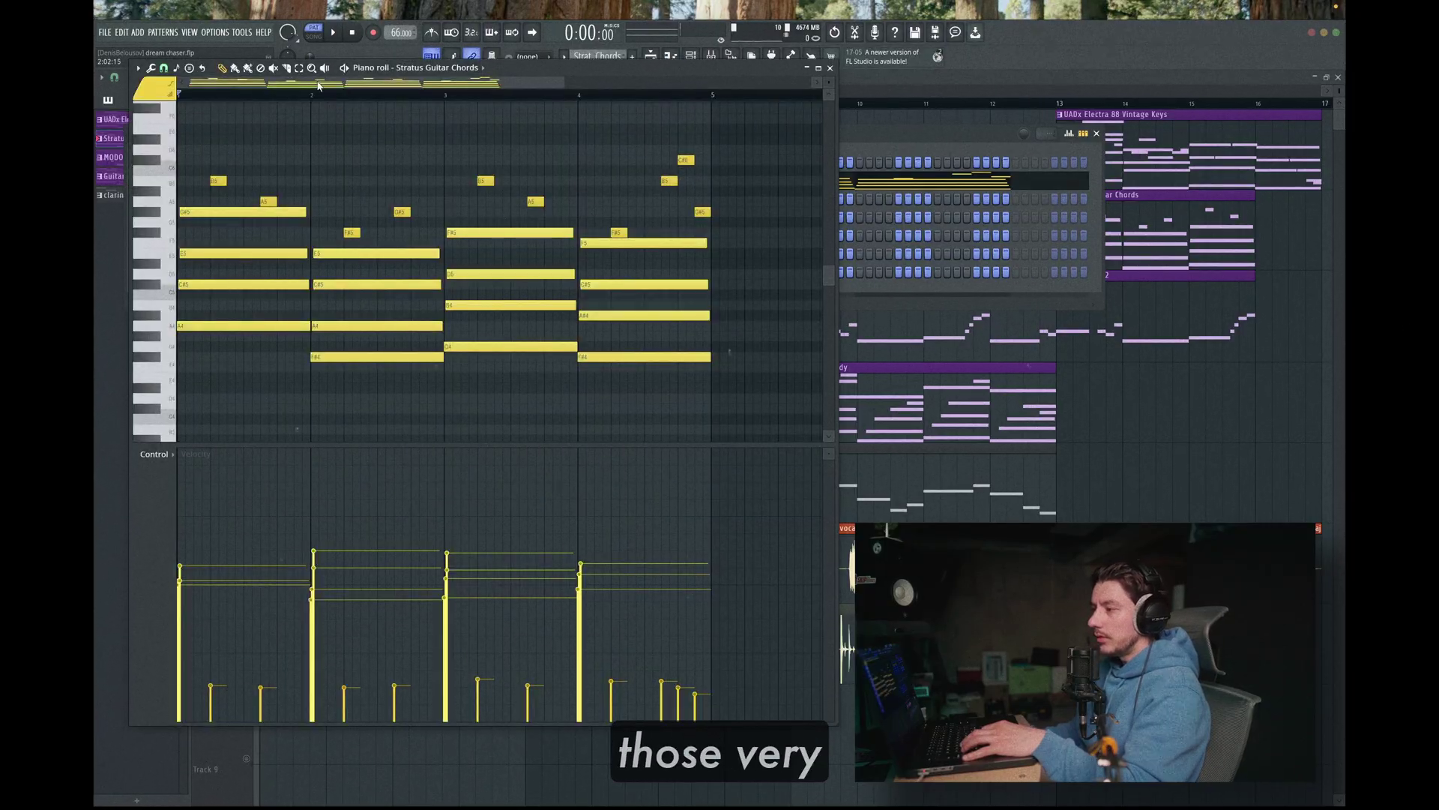
left_click_drag(203, 193, 209, 297)
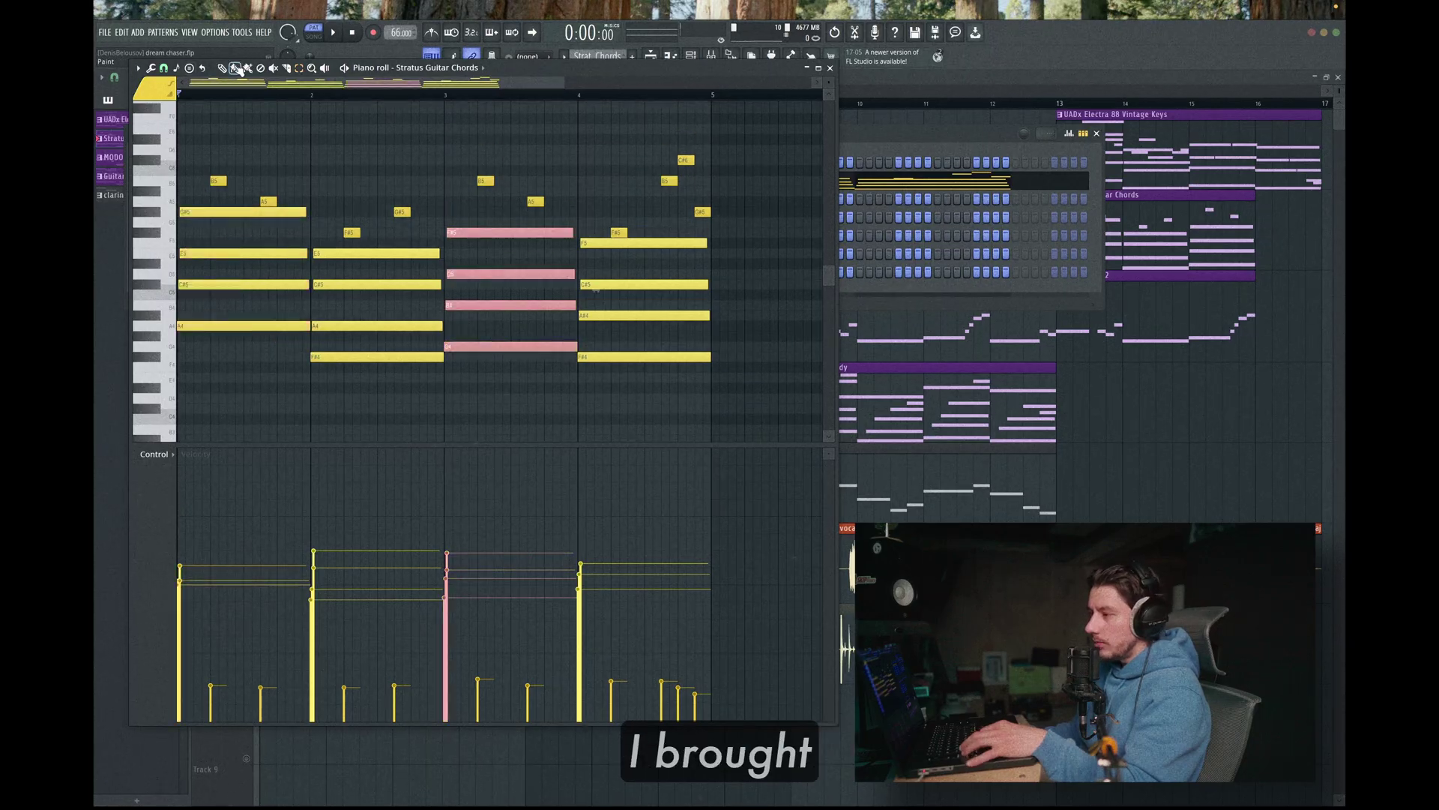
left_click(223, 68)
left_click_drag(560, 87, 232, 87)
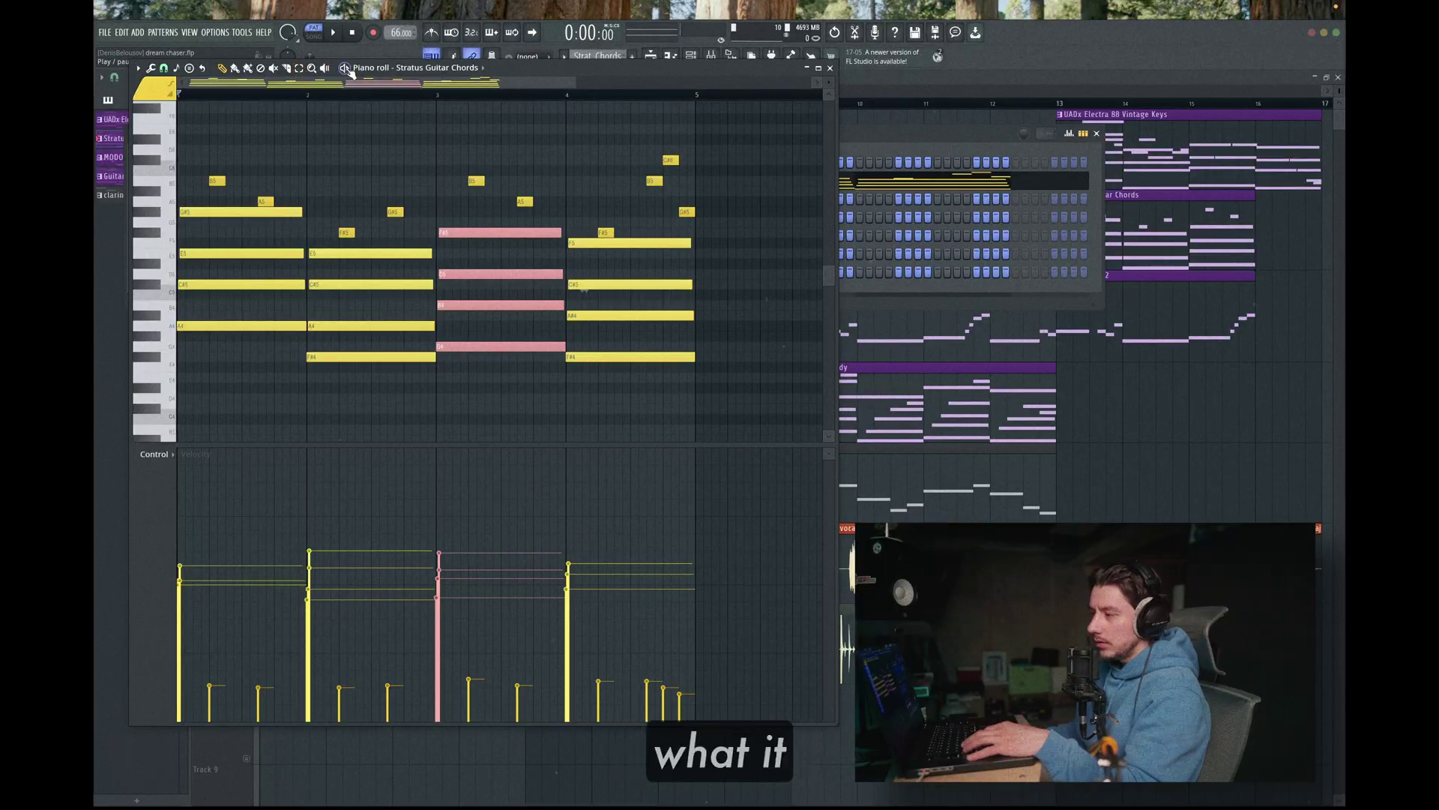
key("space")
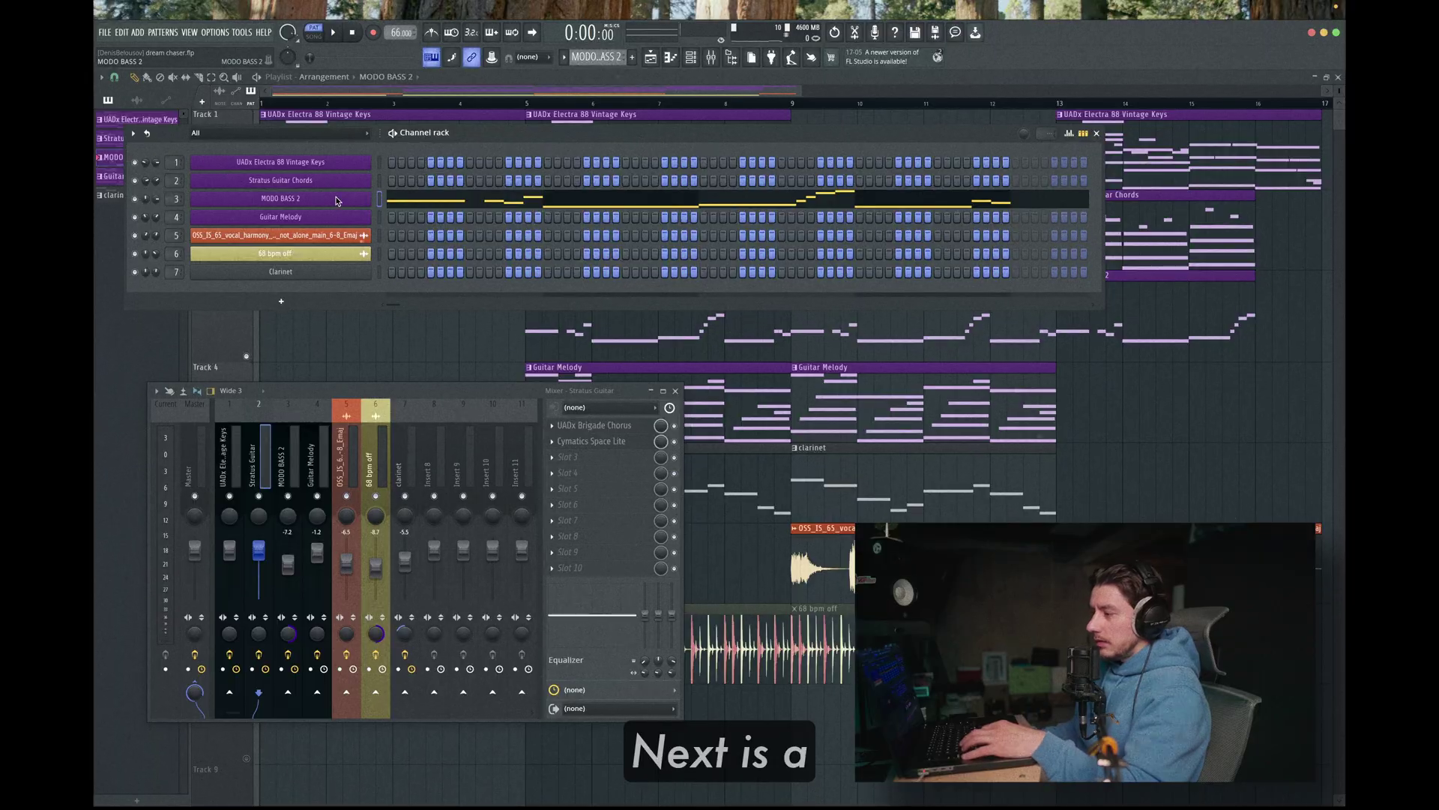
Select the MODO BASS 2 channel and play its bass line
left_click(337, 201)
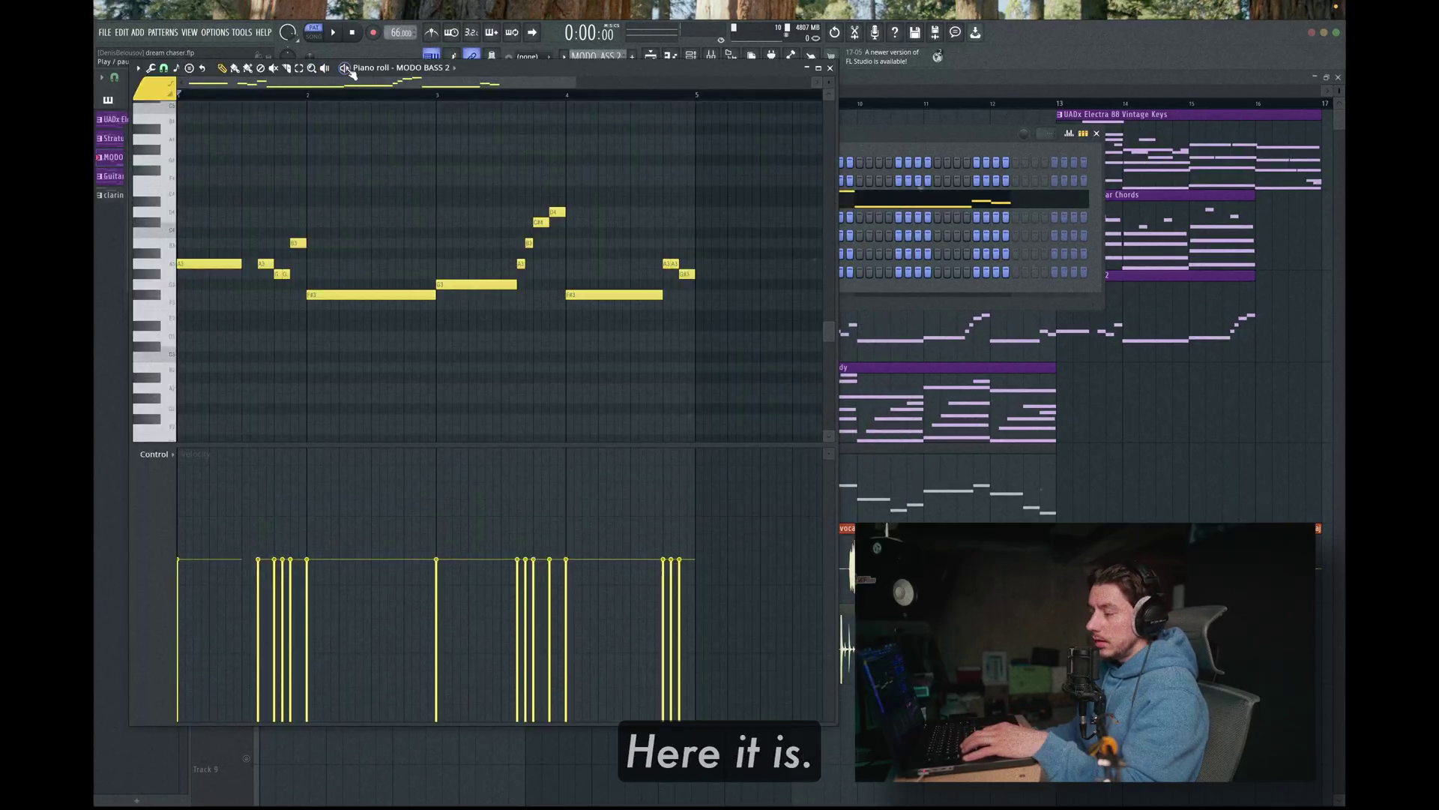
key("space")
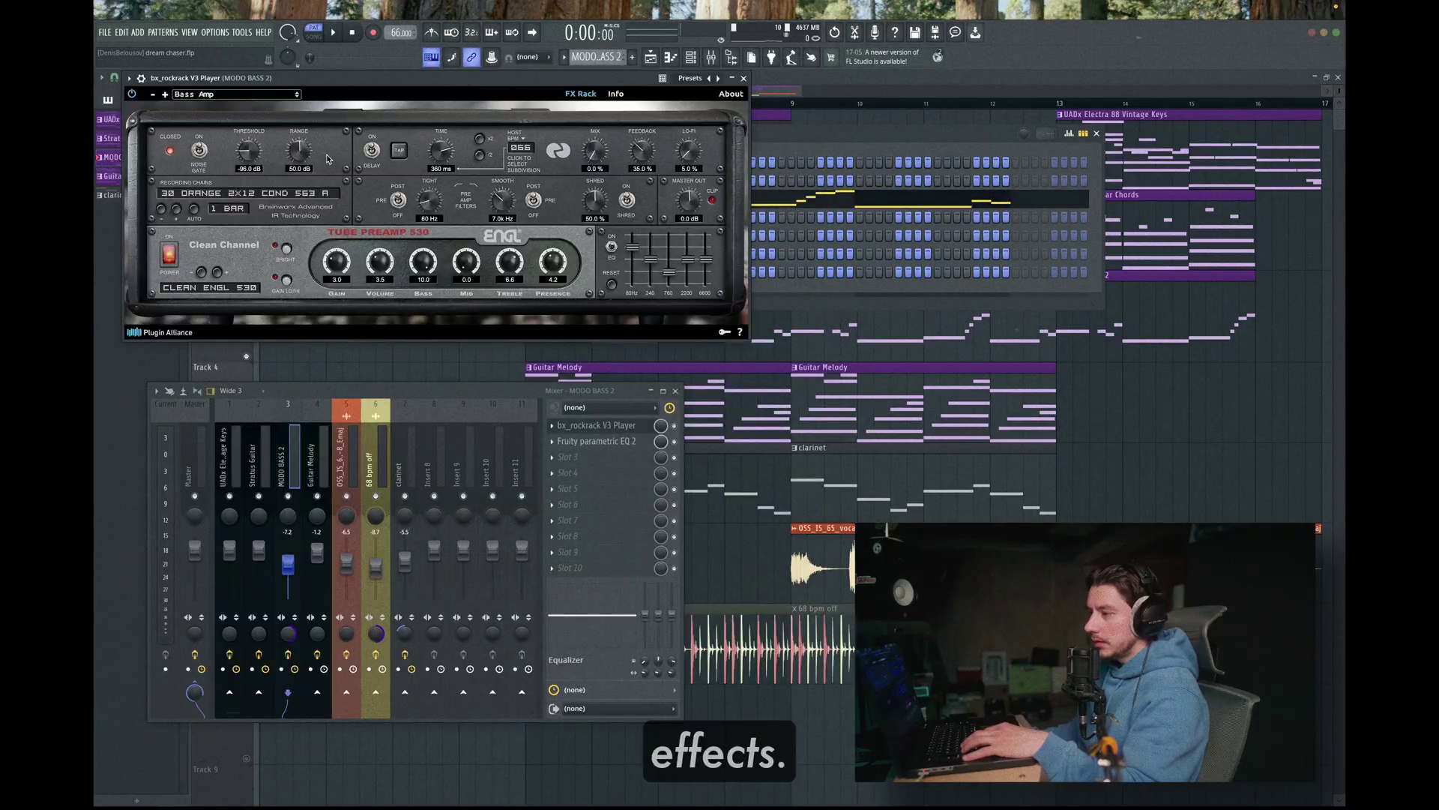
Check the bx_rockrack V3 Player presets, play the bass through the effect, and inspect the low band of its Fruity Parametric EQ 2
left_click(214, 95)
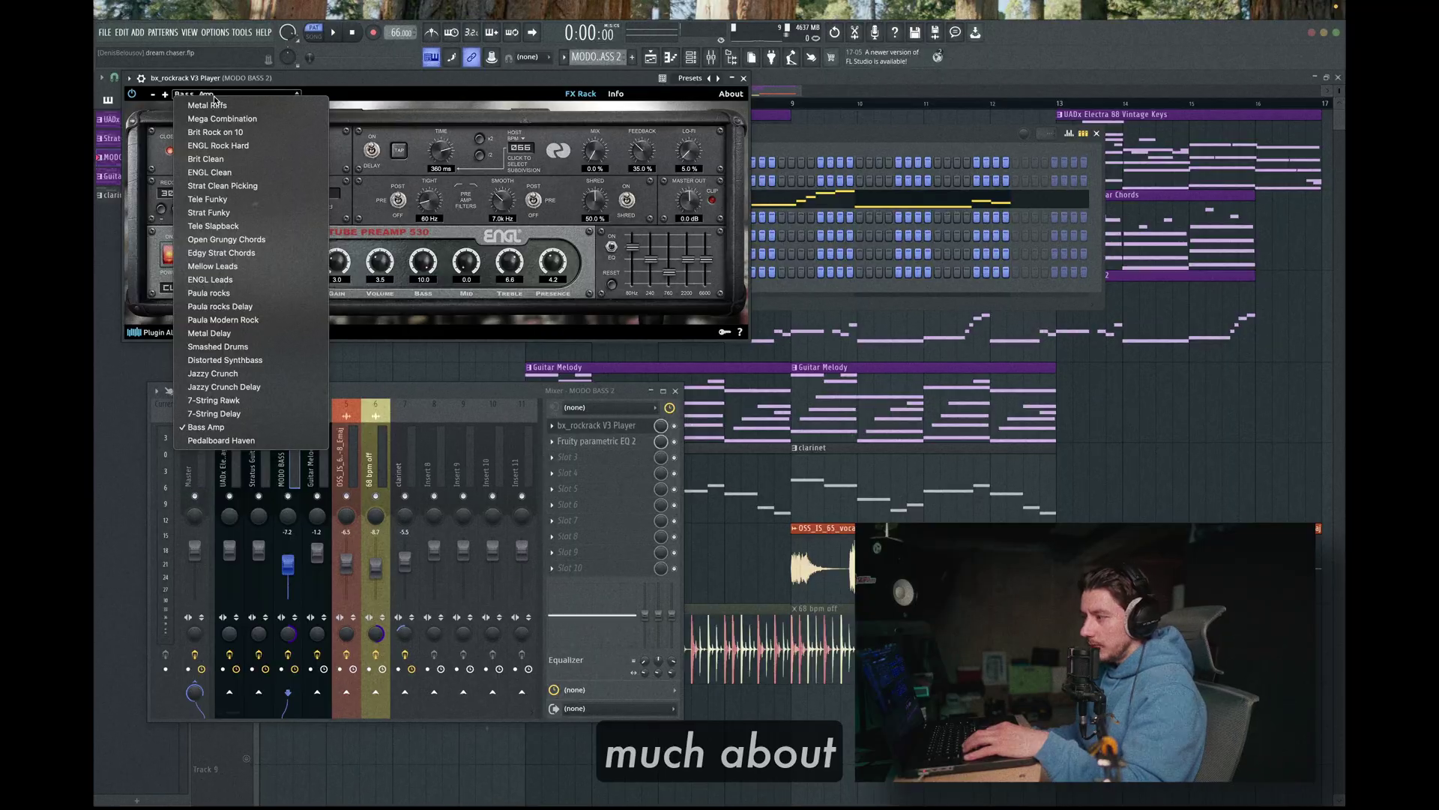
left_click(214, 96)
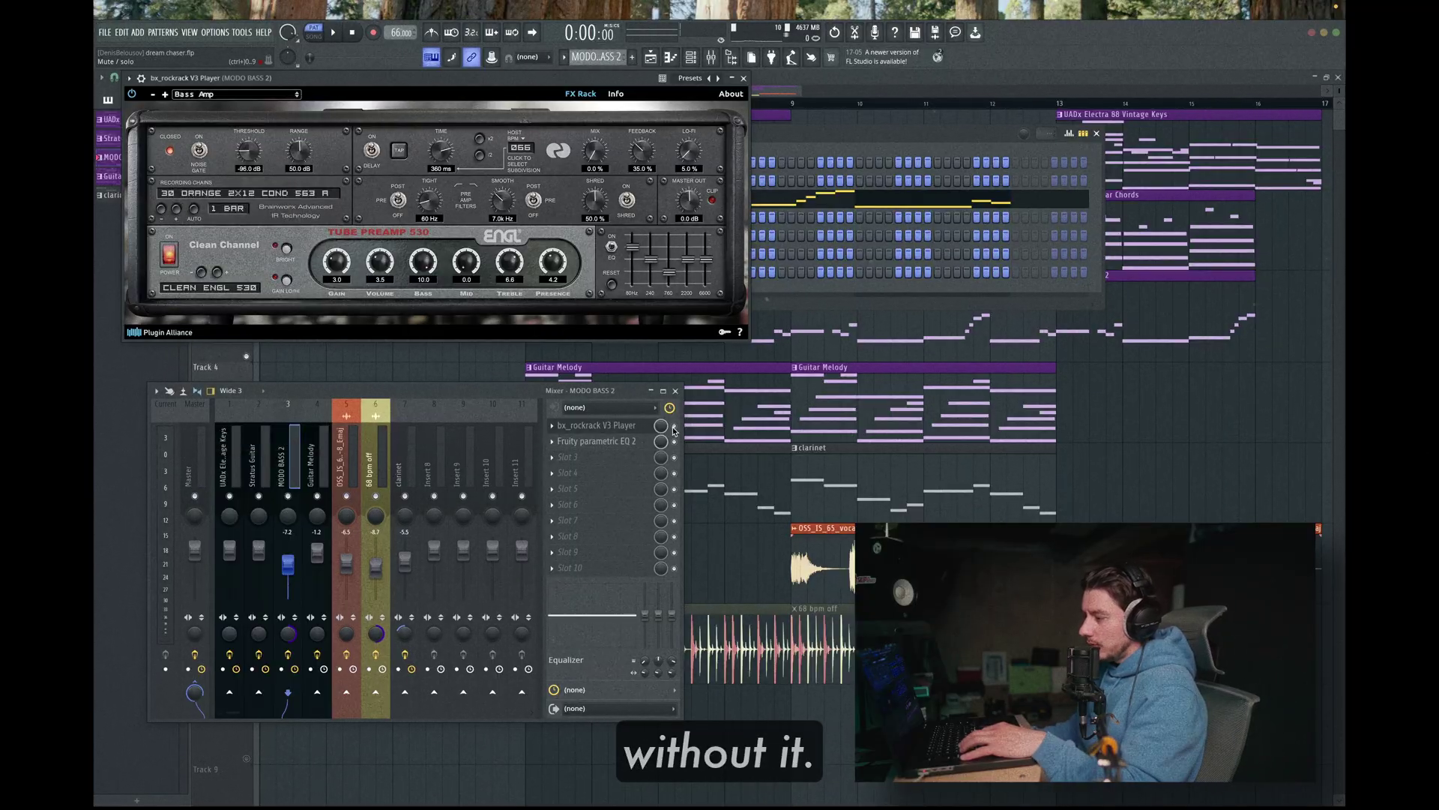
key("space")
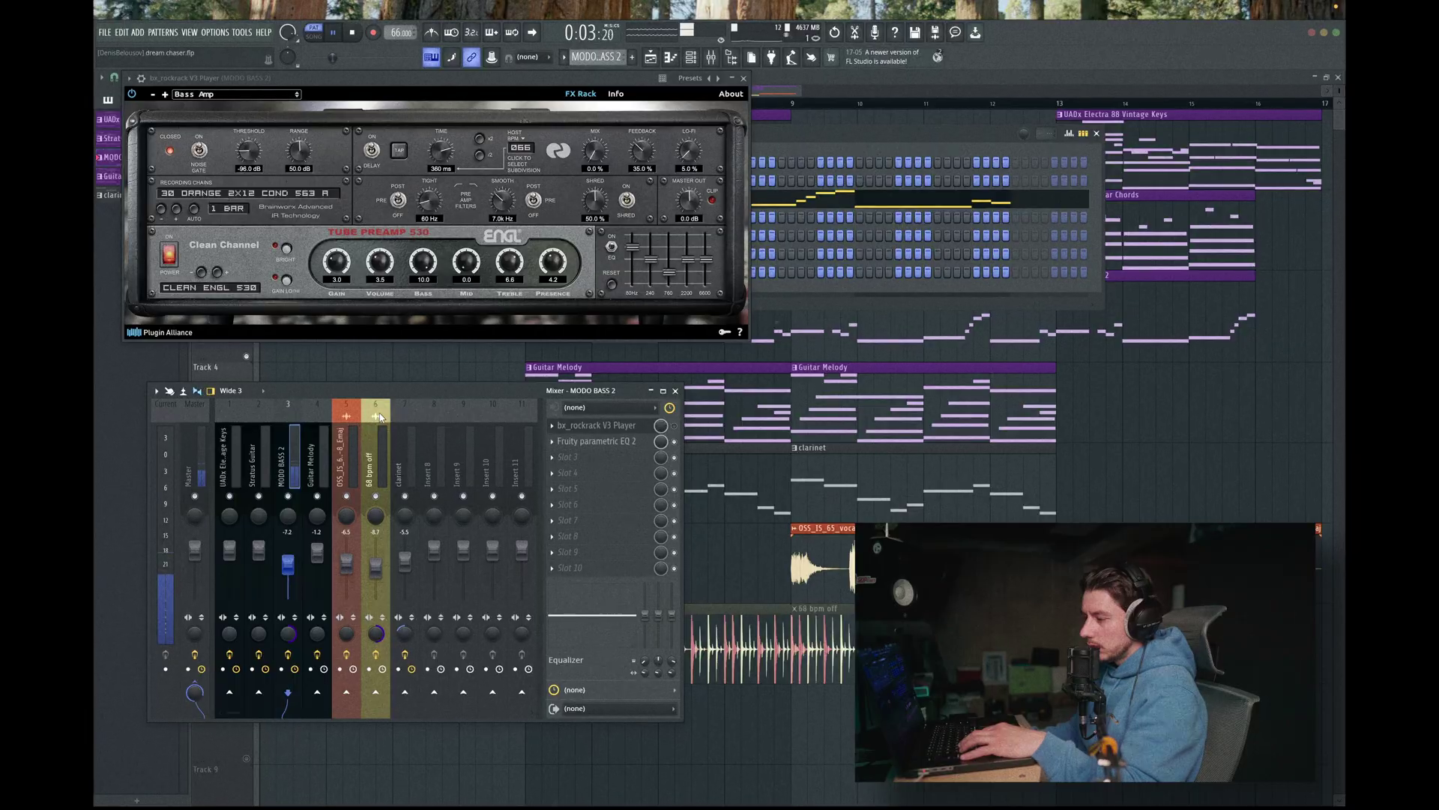
key("space")
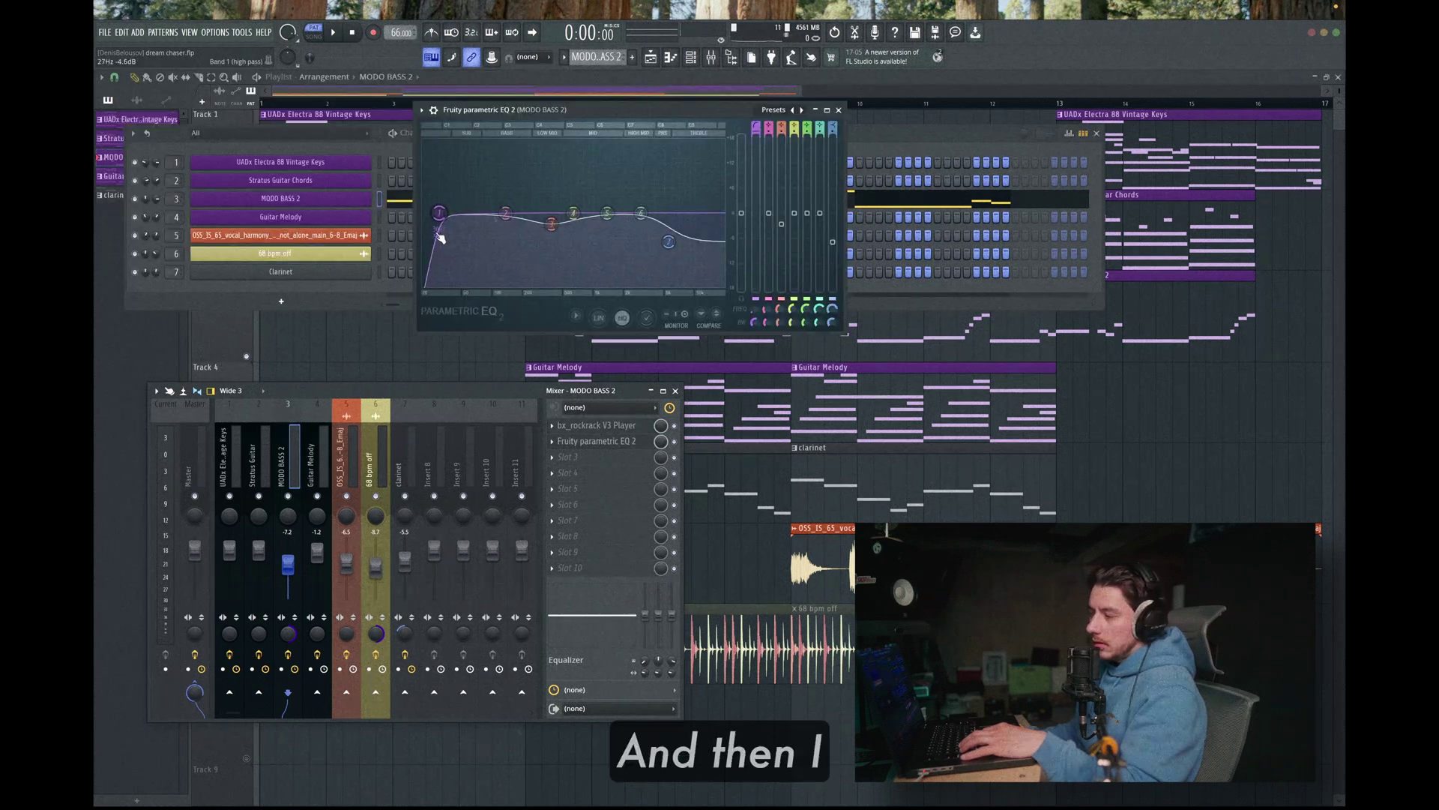
left_click_drag(446, 215, 446, 219)
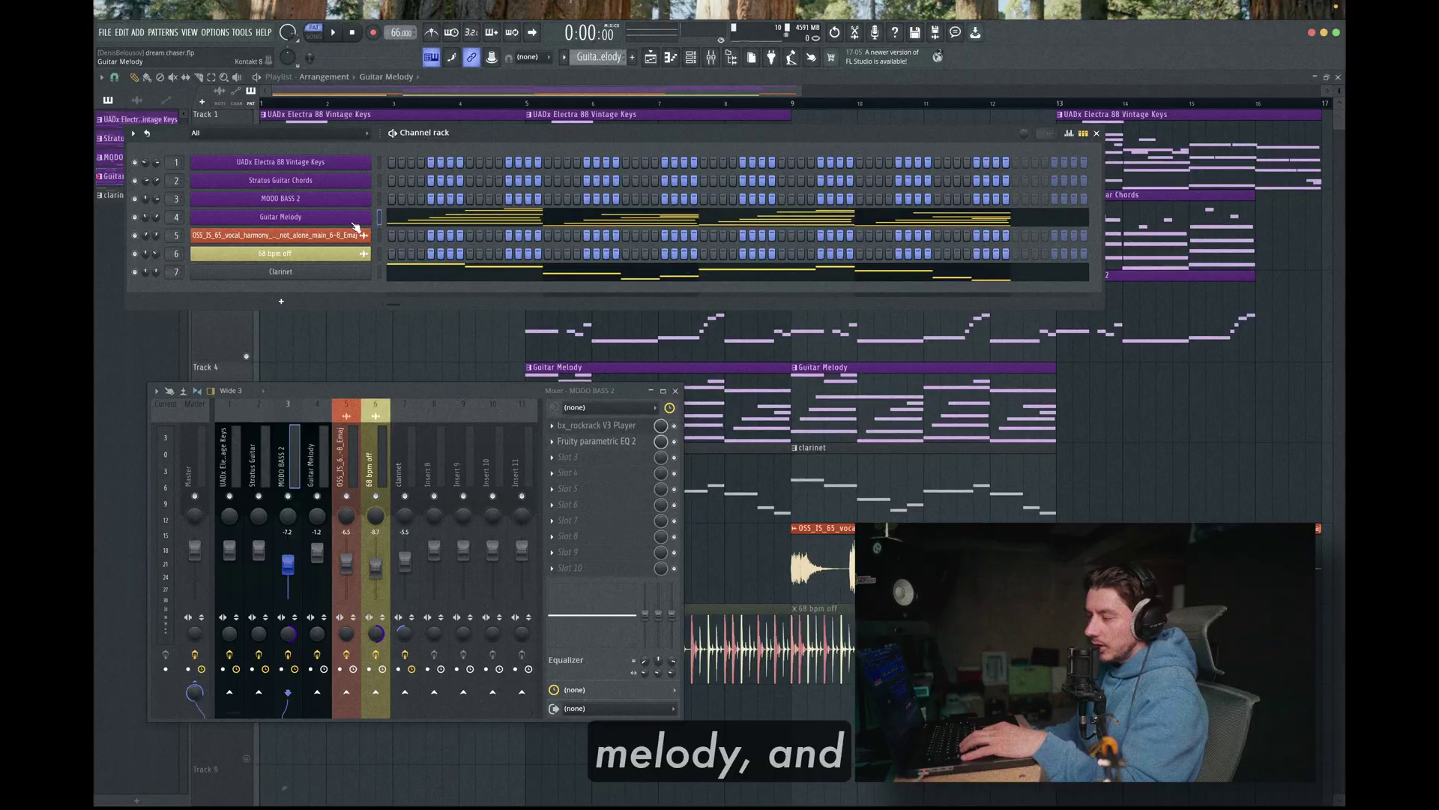
View the Guitar Melody channel's Shreddage 3.5 Stratus FREE instrument, and play the soloed guitar chords and melody together across bars 9 to 12
left_click(355, 225)
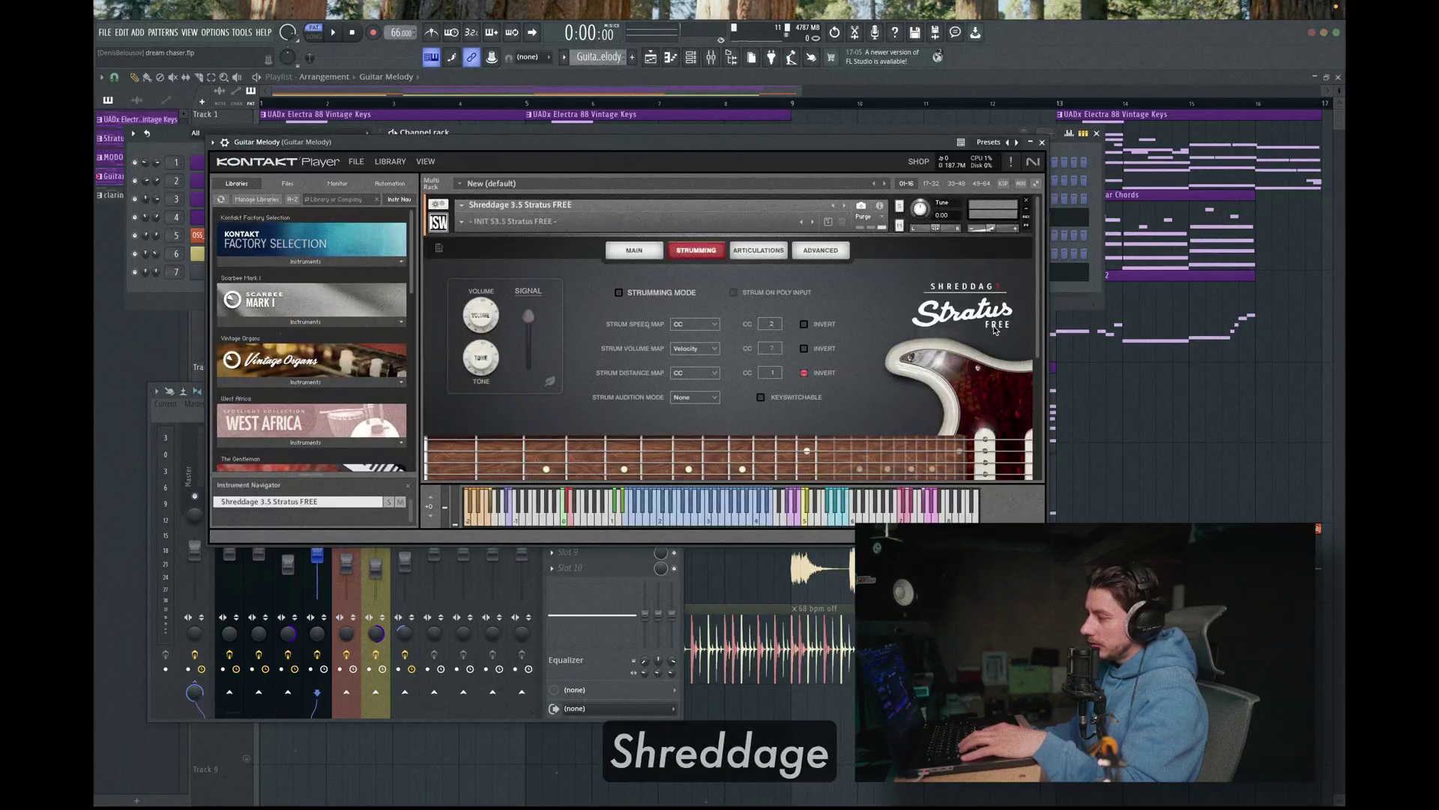
left_click(1042, 142)
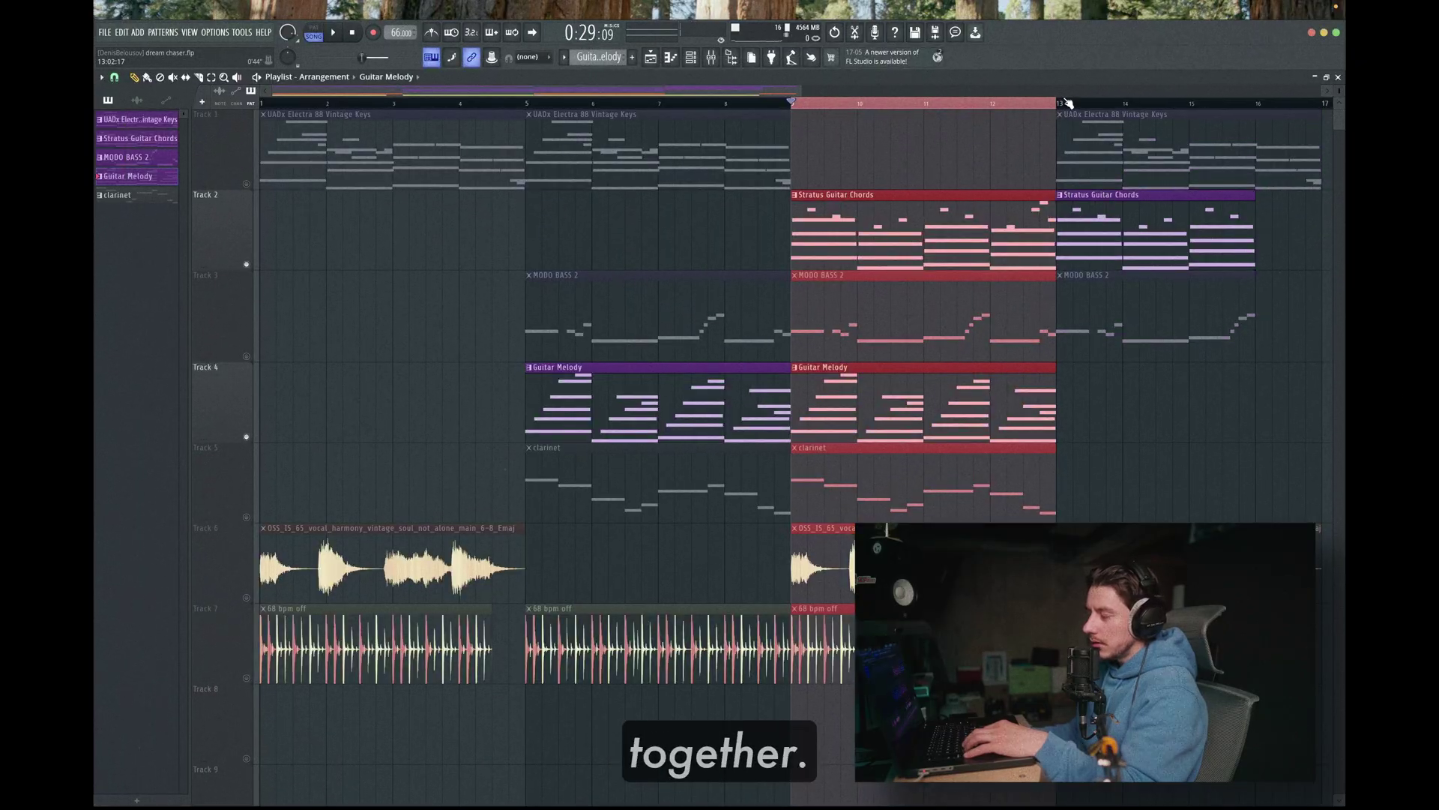
key("space")
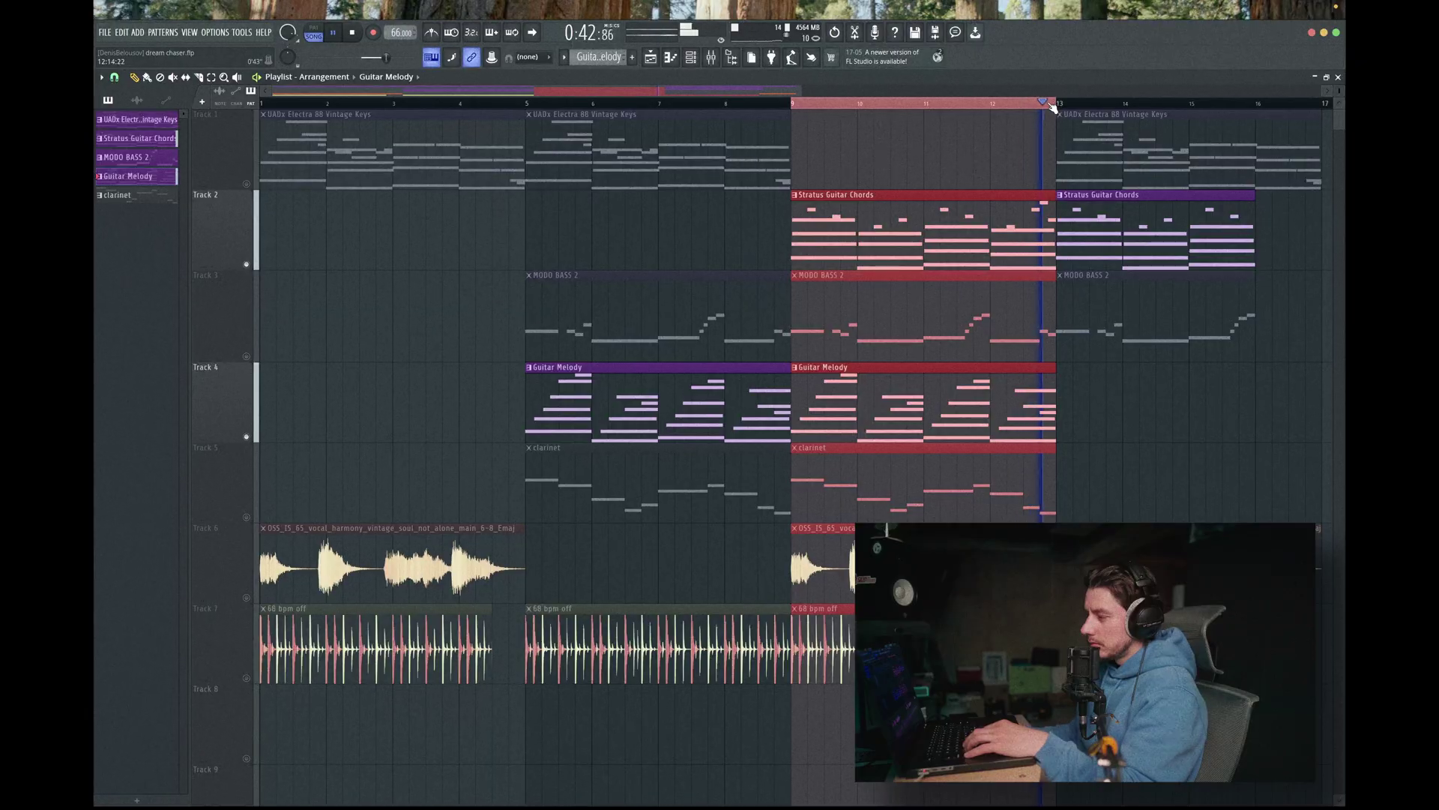
Stop playback and choose Stretch Pro as the time-stretching mode of the OSS_IS_65 vocal harmony audio clip
key("space")
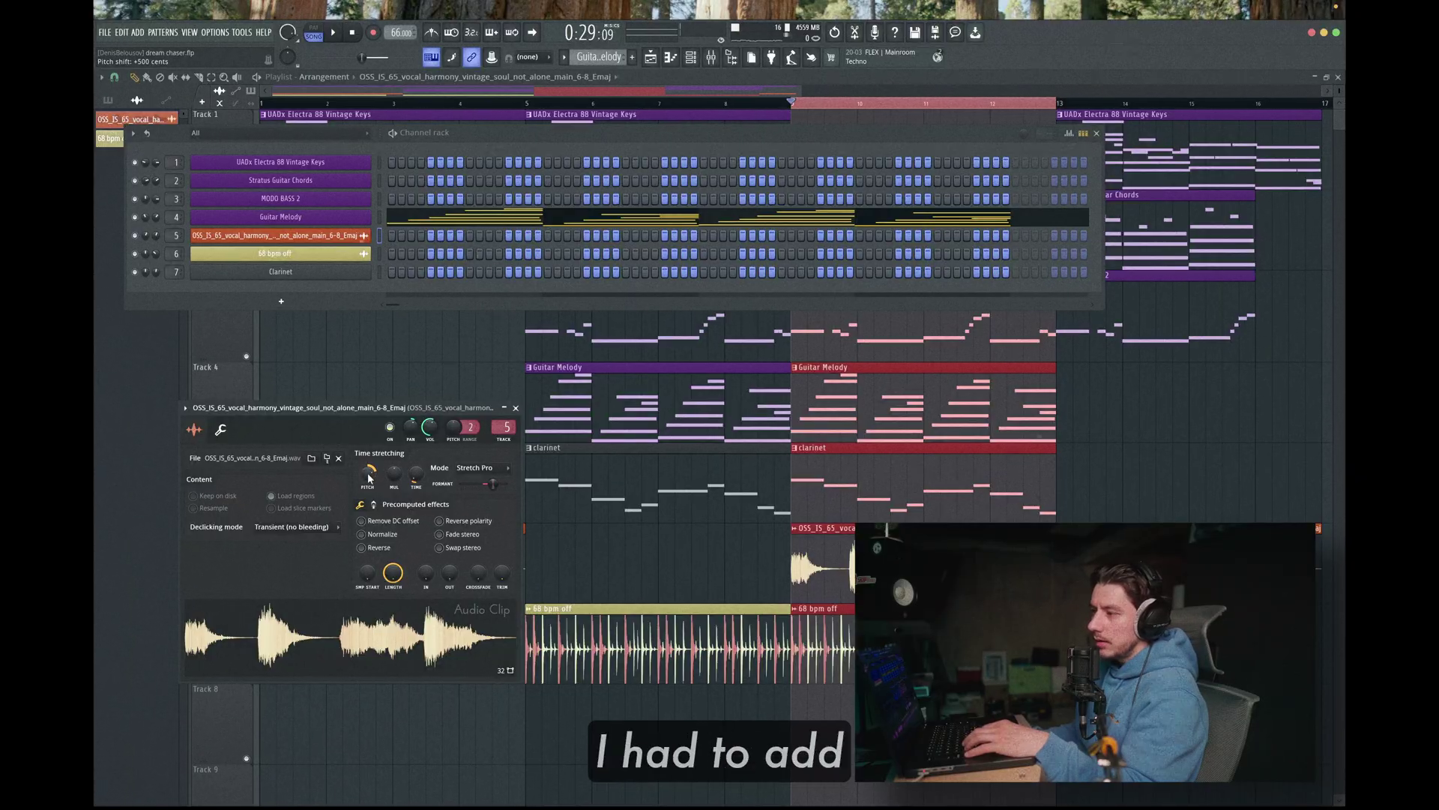
left_click(479, 468)
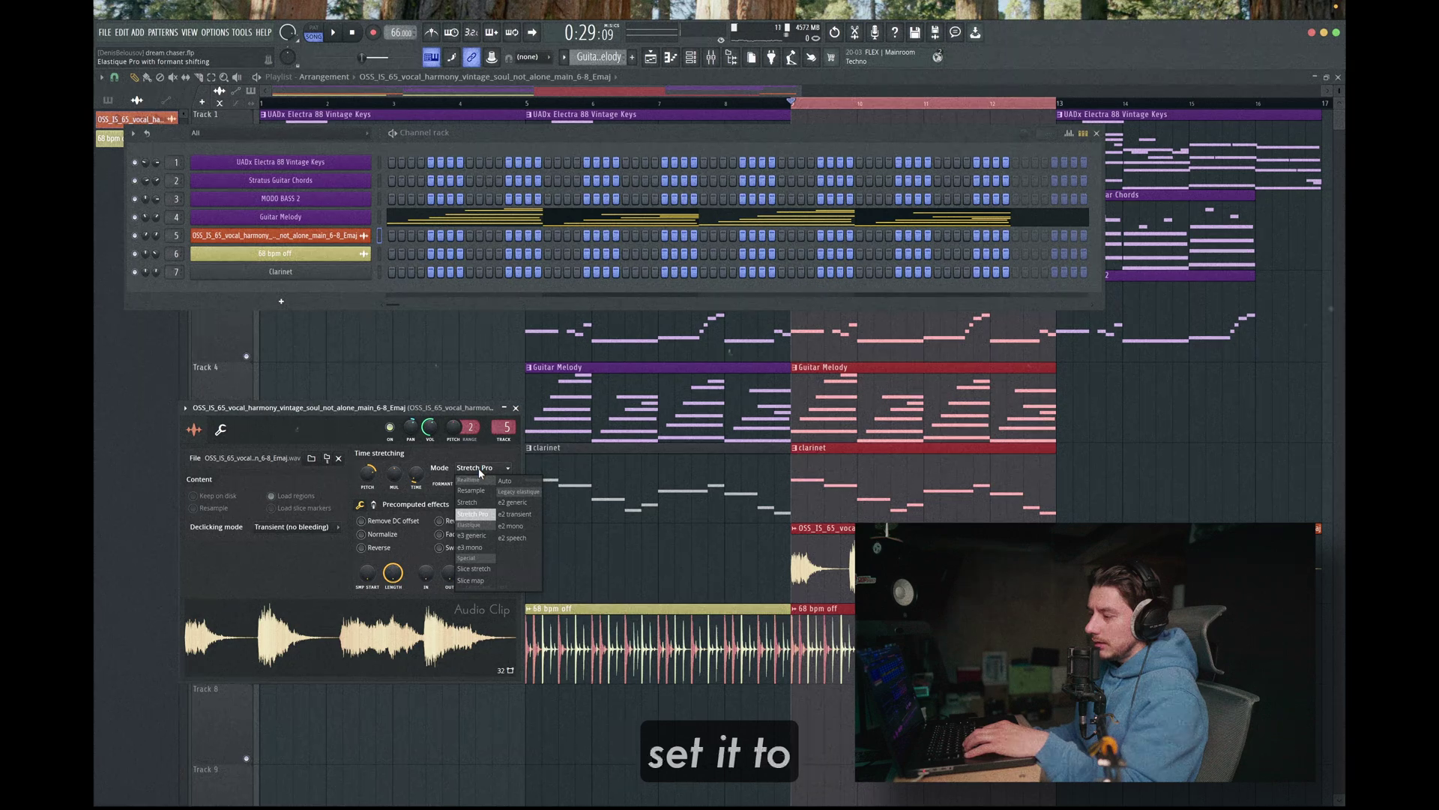
left_click(489, 513)
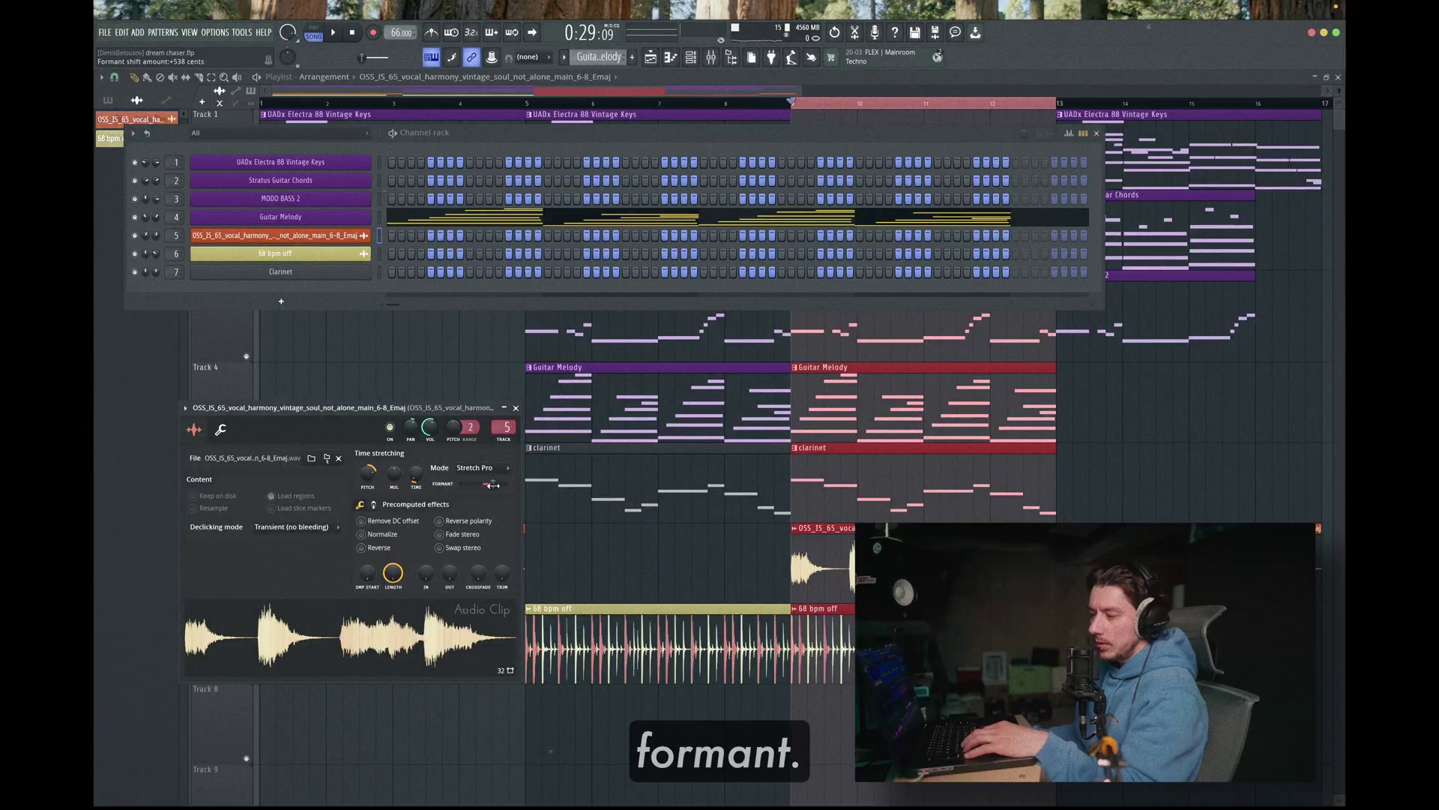
Inspect the vocal harmony's Fruity Parametric EQ 2 on its mixer track and view the 68 bpm off drum clip's settings
key("F6")
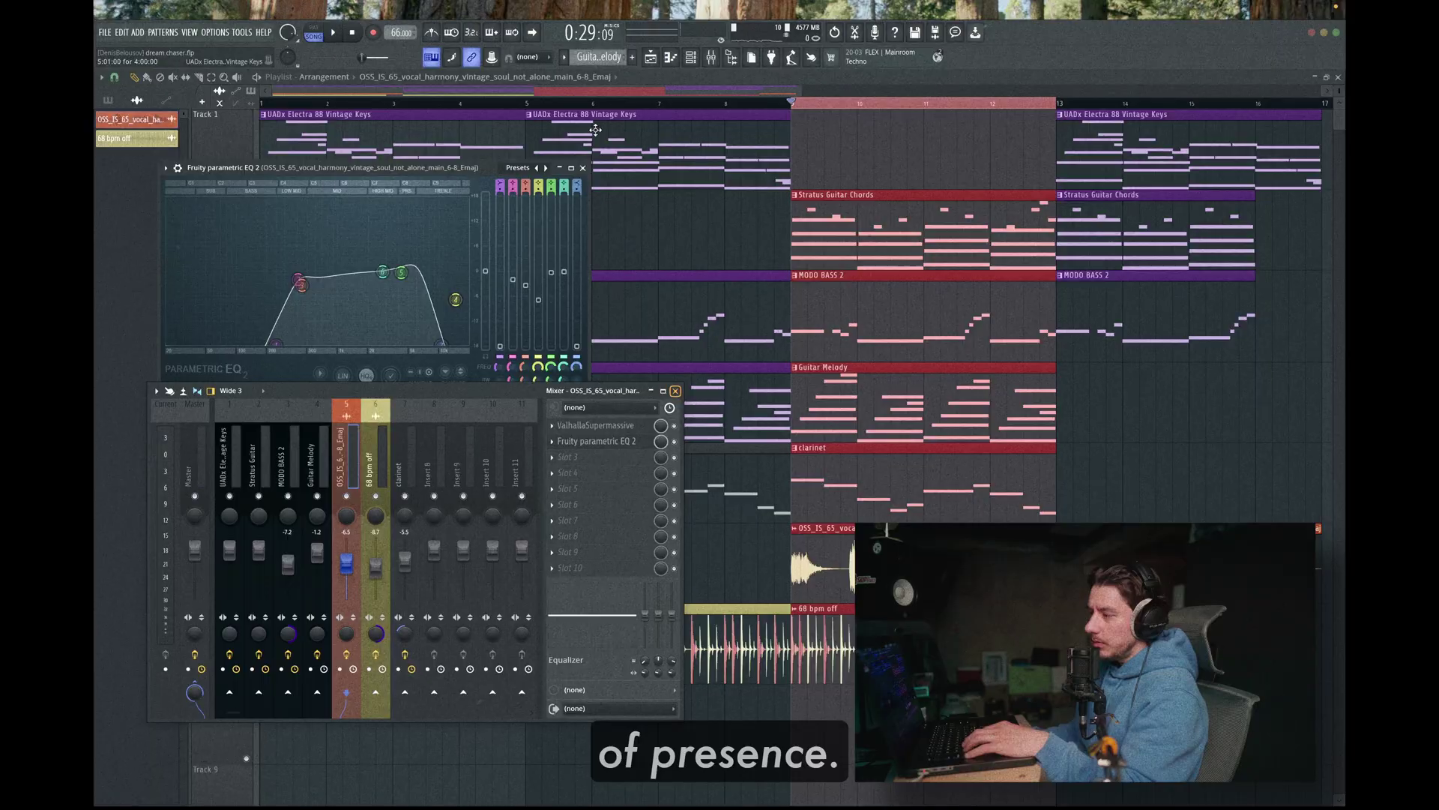
left_click(714, 60)
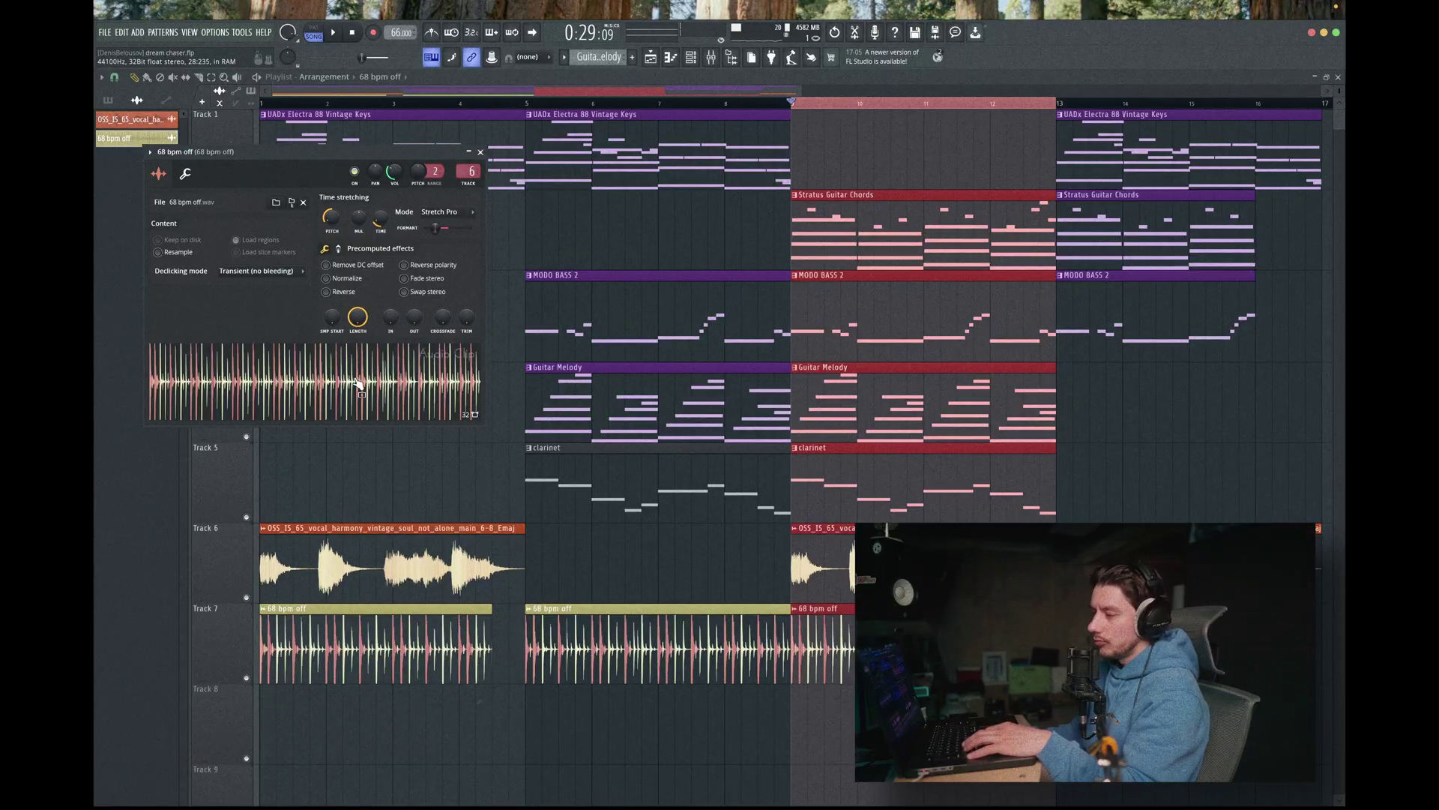
left_click(482, 153)
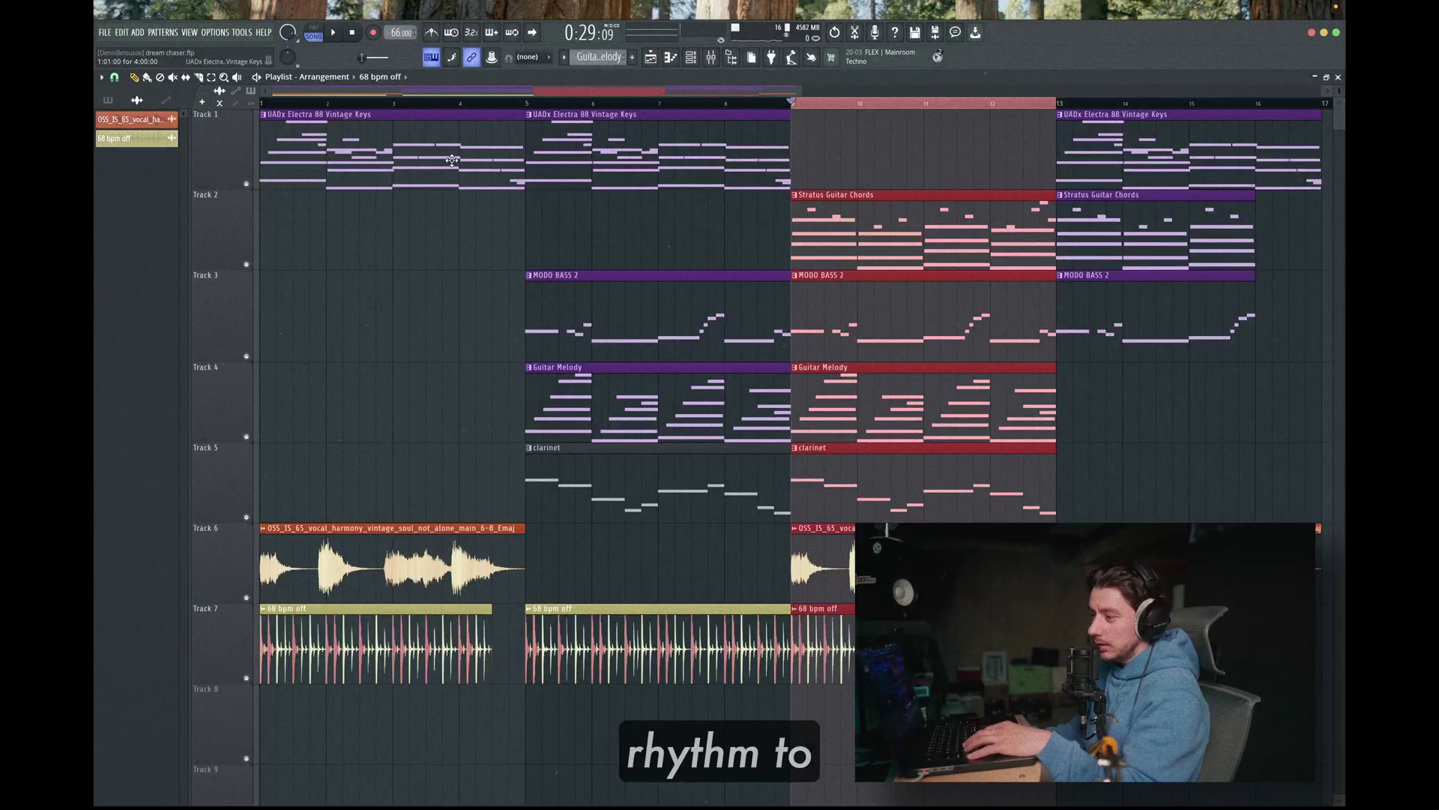
key("F9")
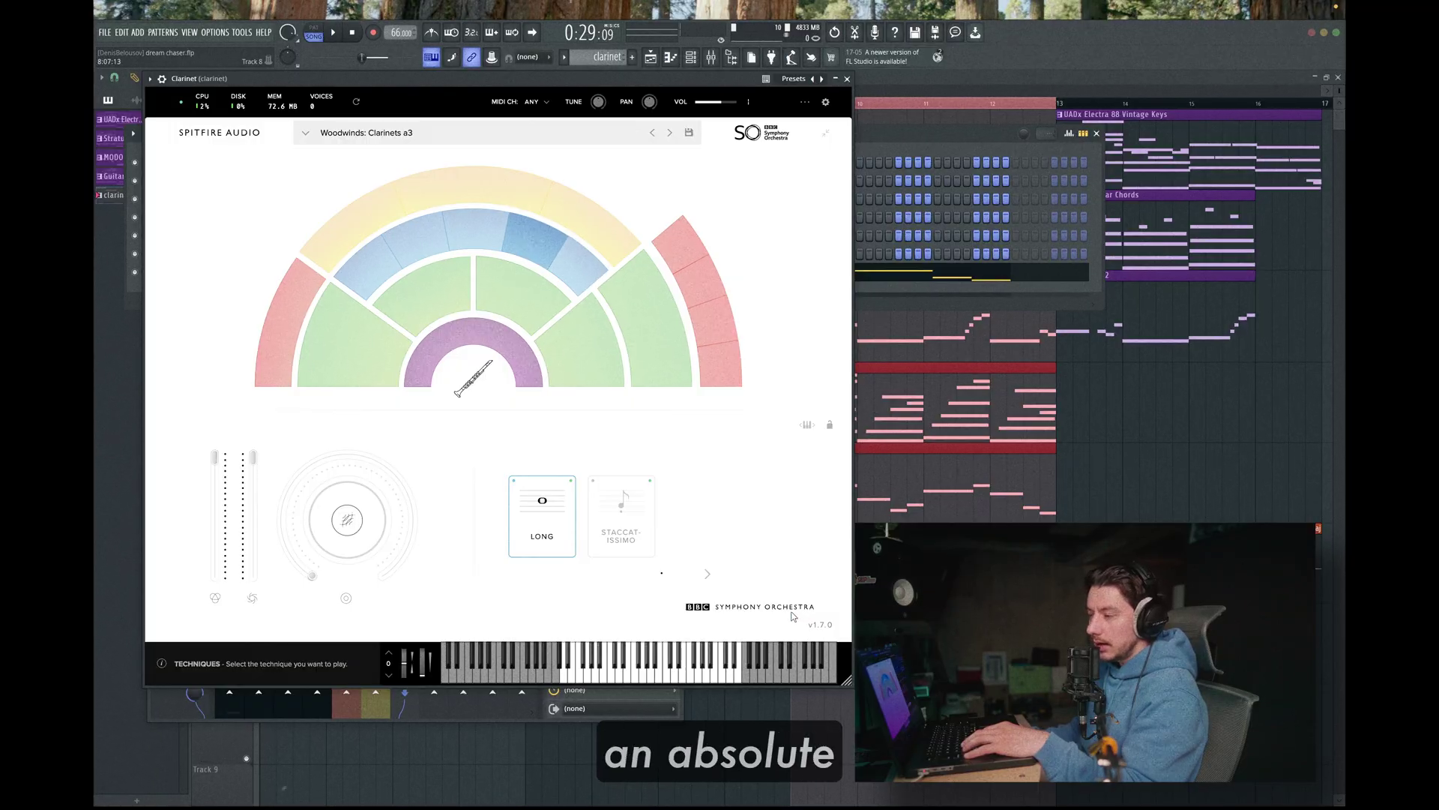
Examine the percussion, woodwind, string and brass sections available in the clarinet channel's BBC Symphony Orchestra instrument
mouse_move(284, 302)
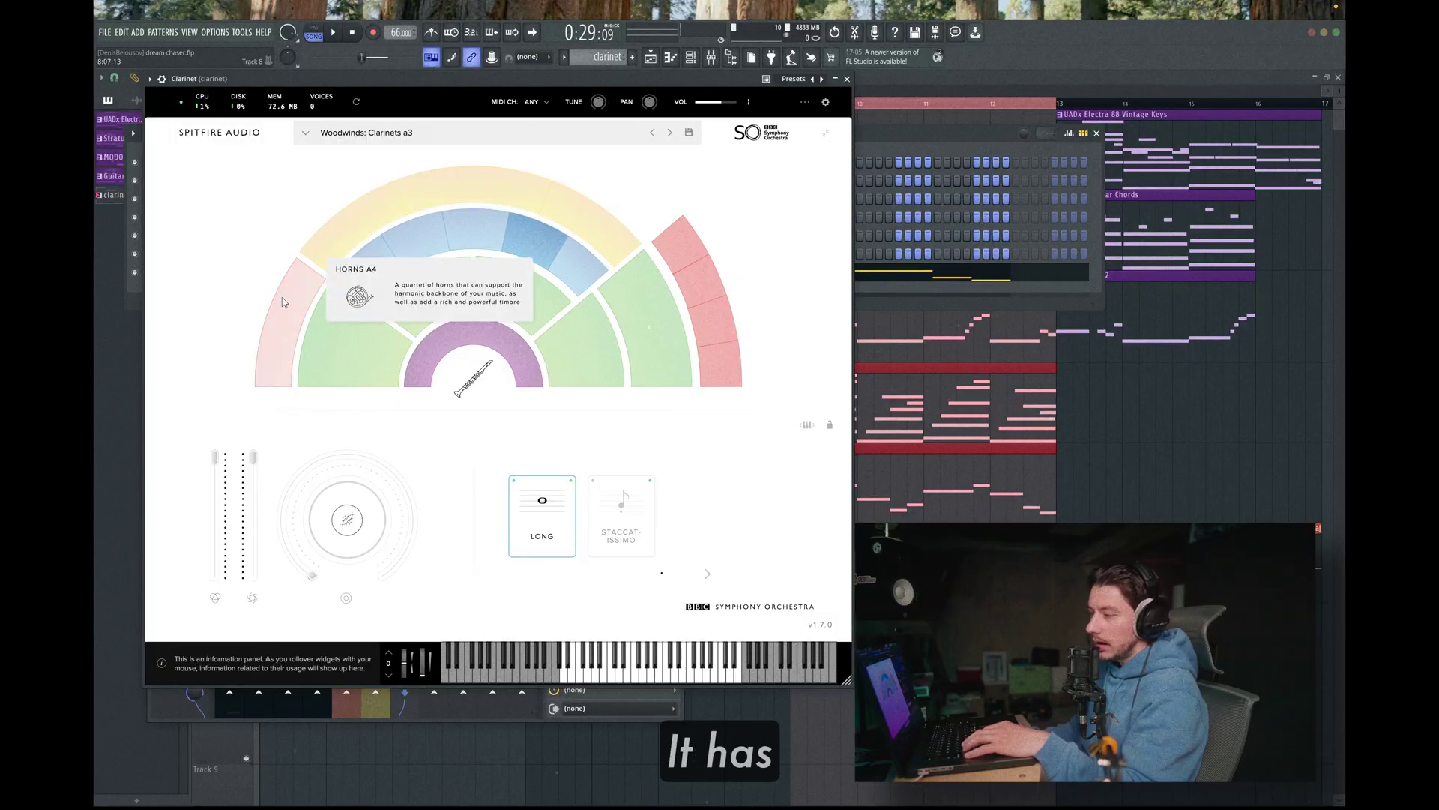
mouse_move(563, 209)
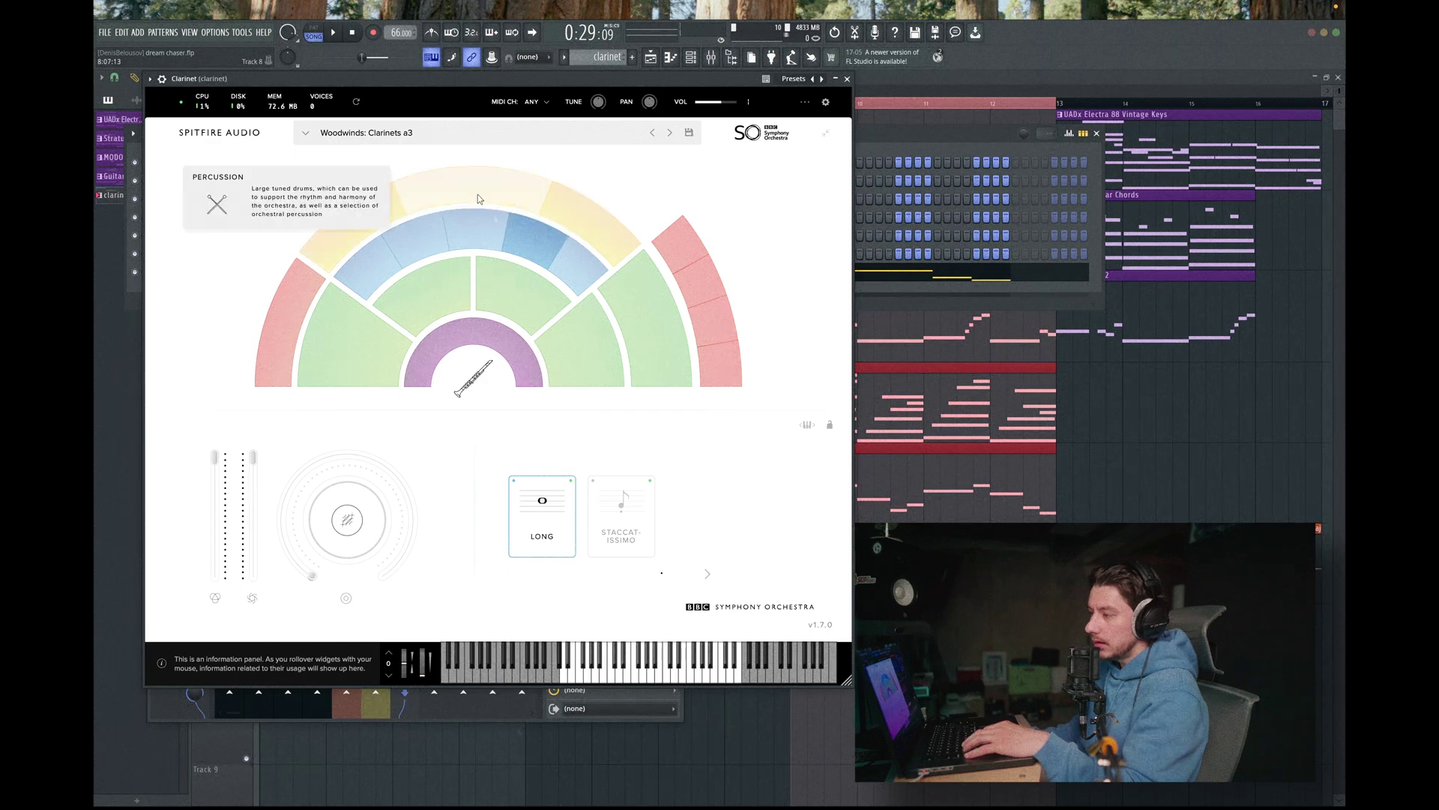
mouse_move(372, 270)
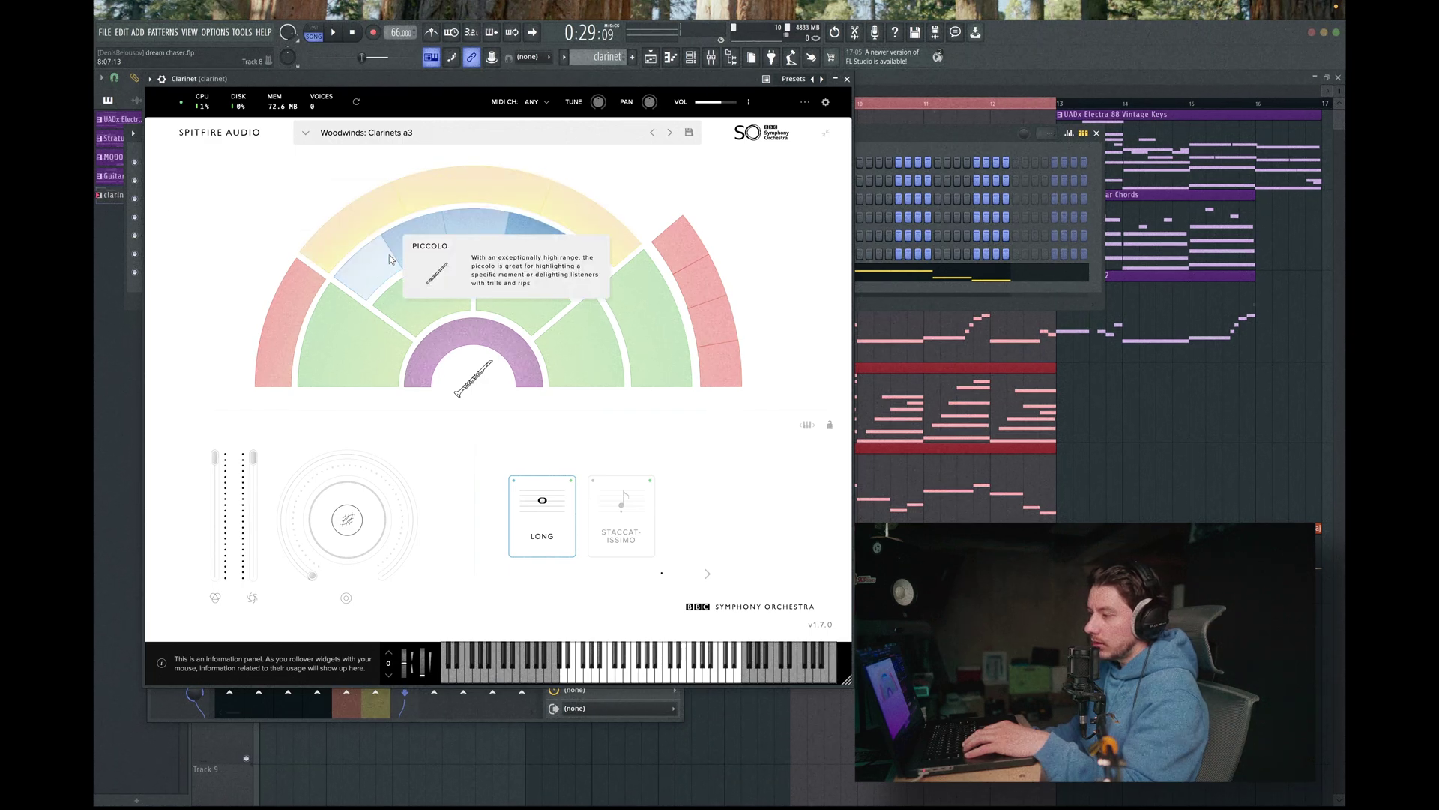
mouse_move(408, 244)
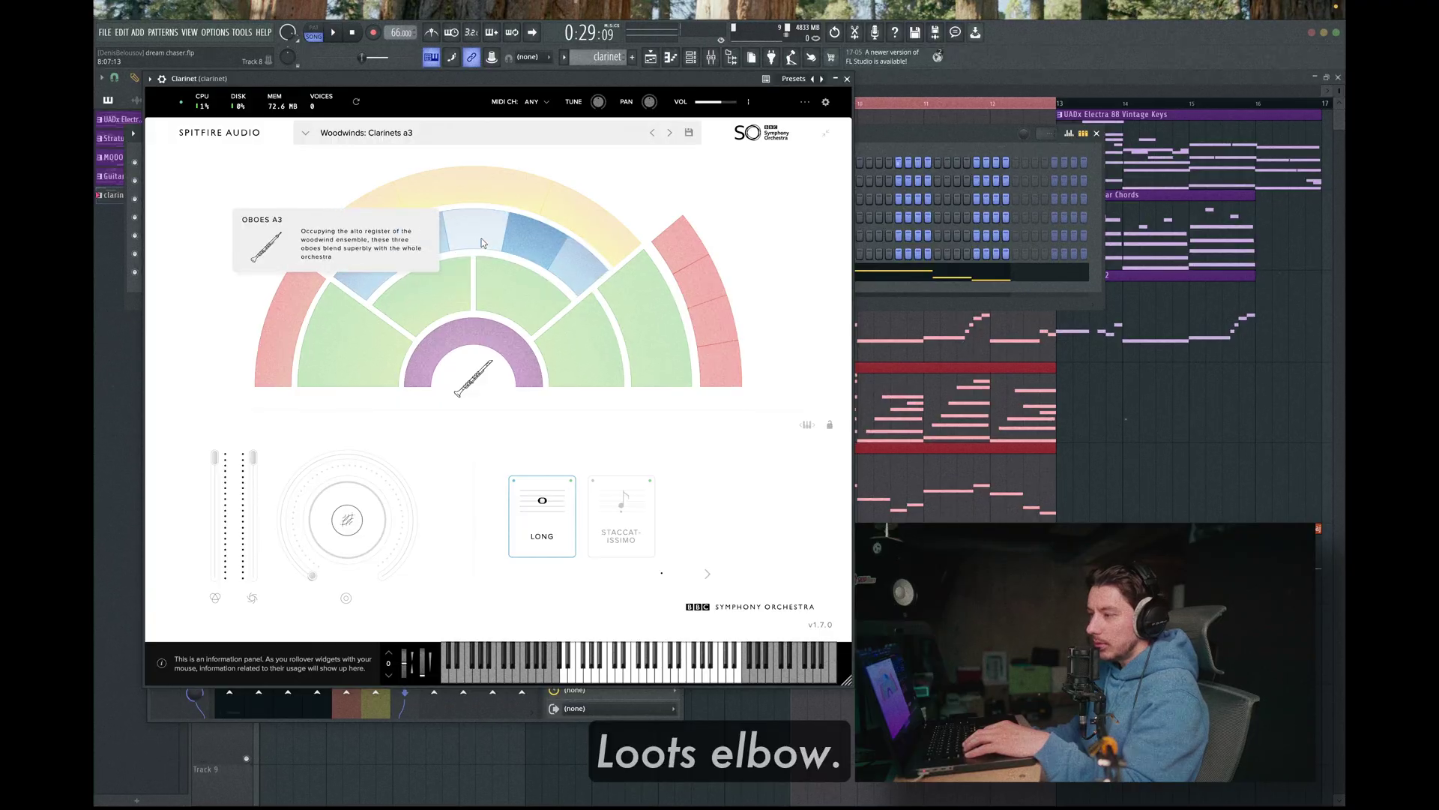
mouse_move(509, 241)
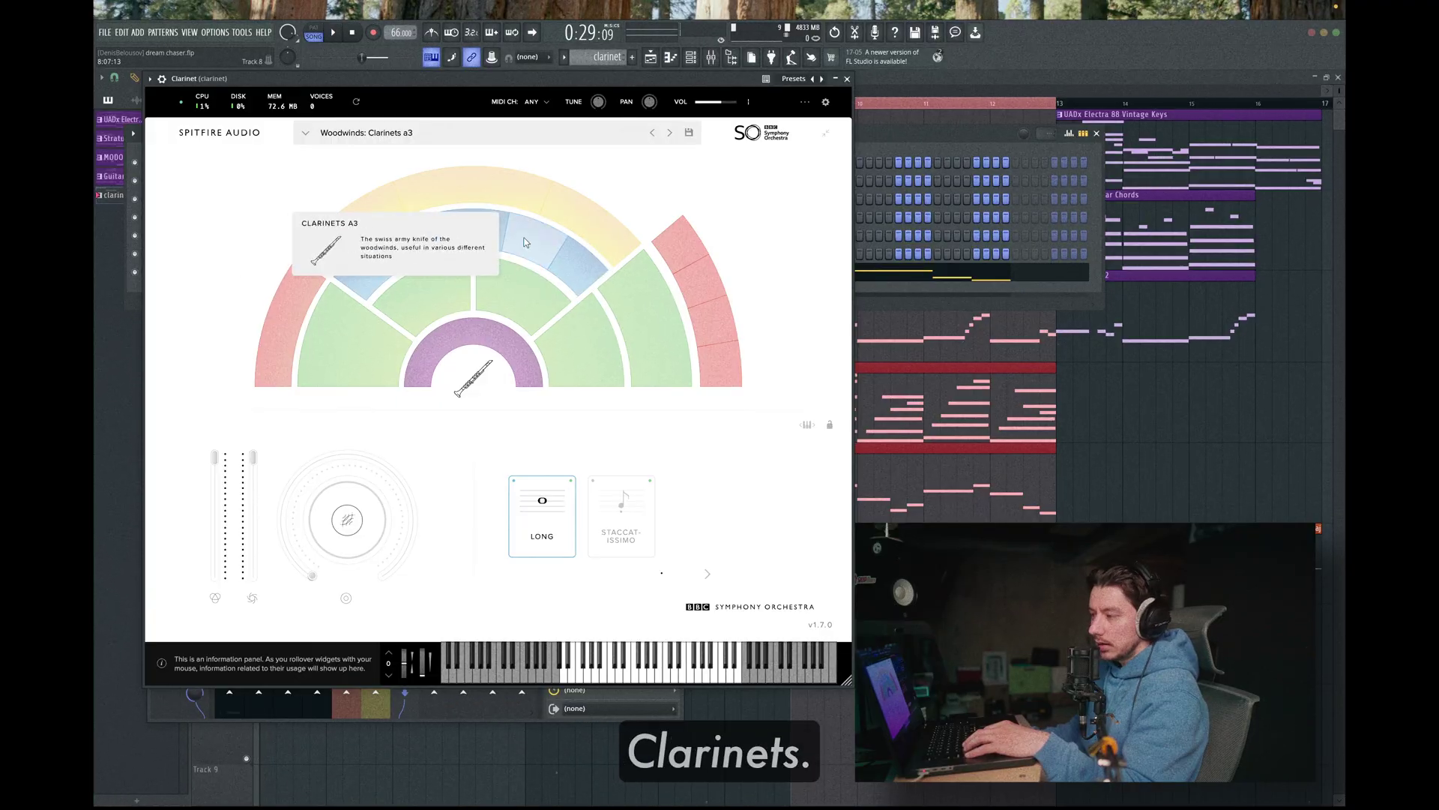
mouse_move(662, 315)
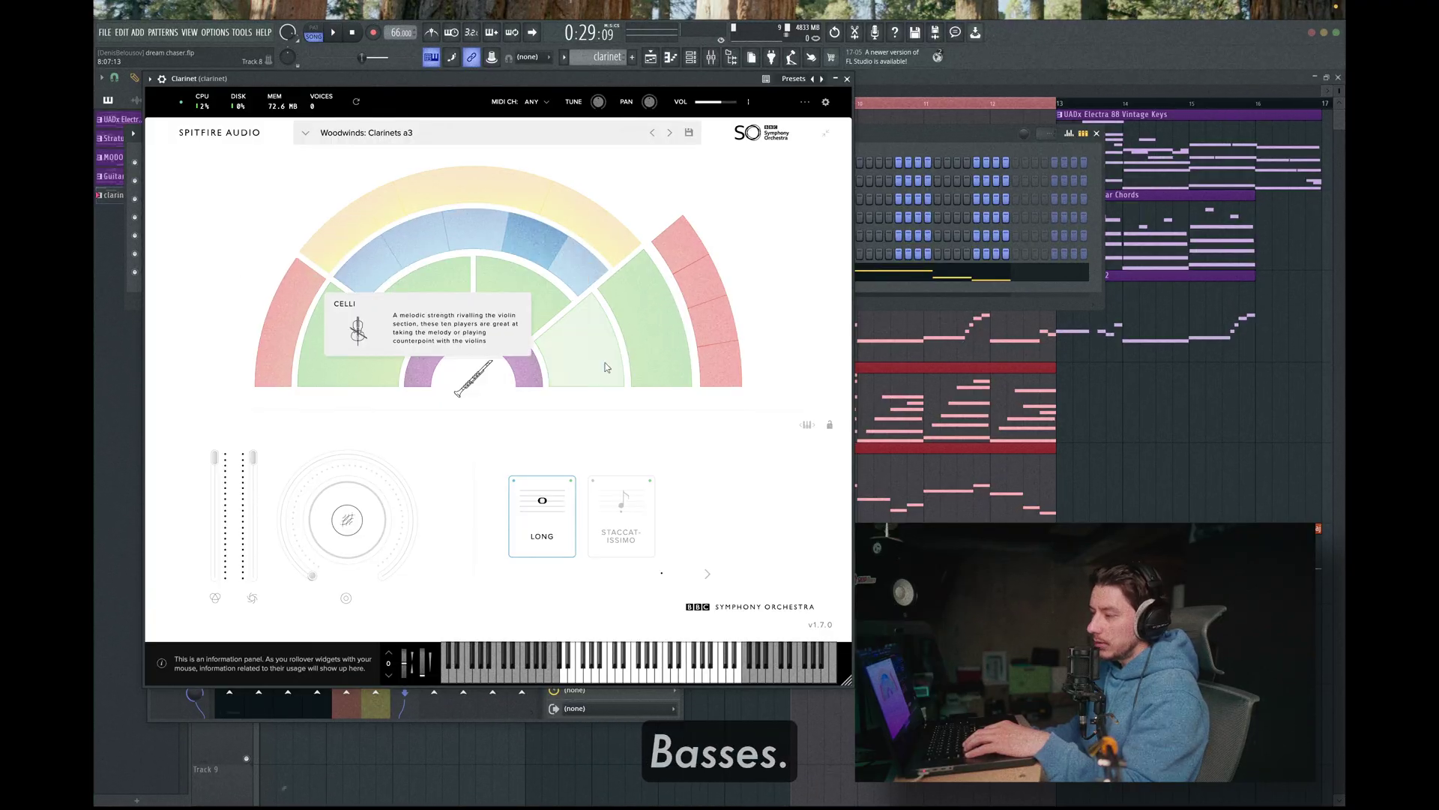
mouse_move(492, 308)
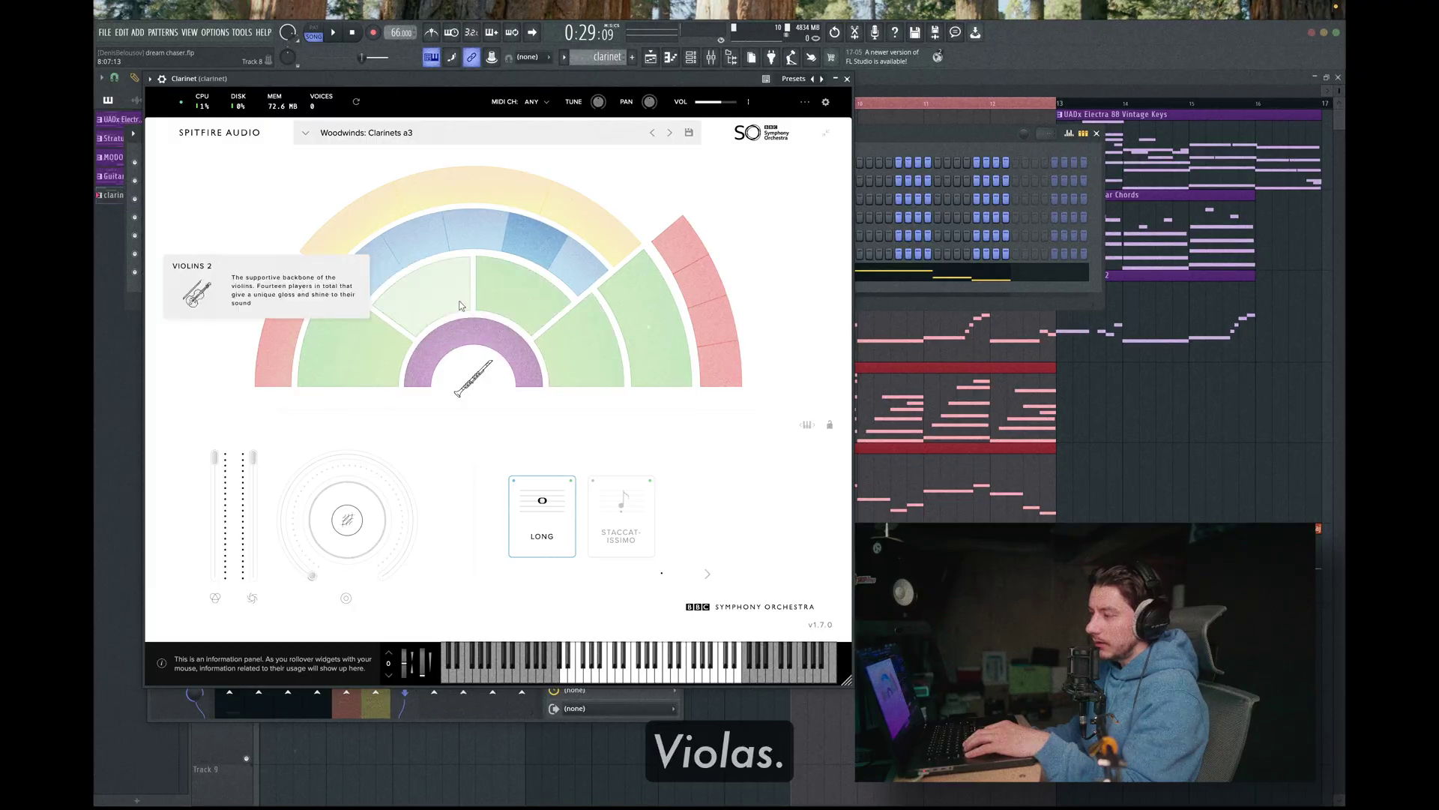
mouse_move(393, 335)
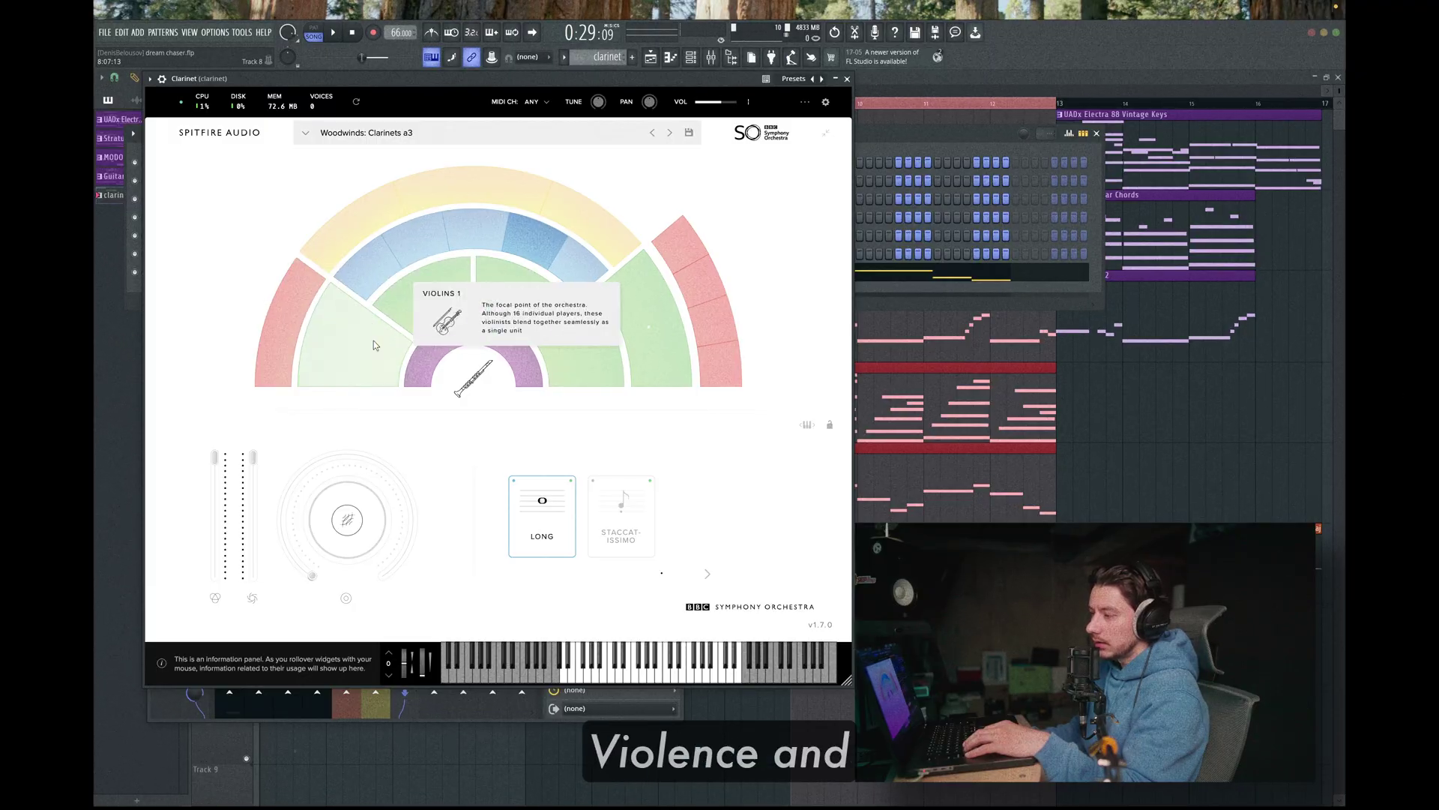
mouse_move(682, 260)
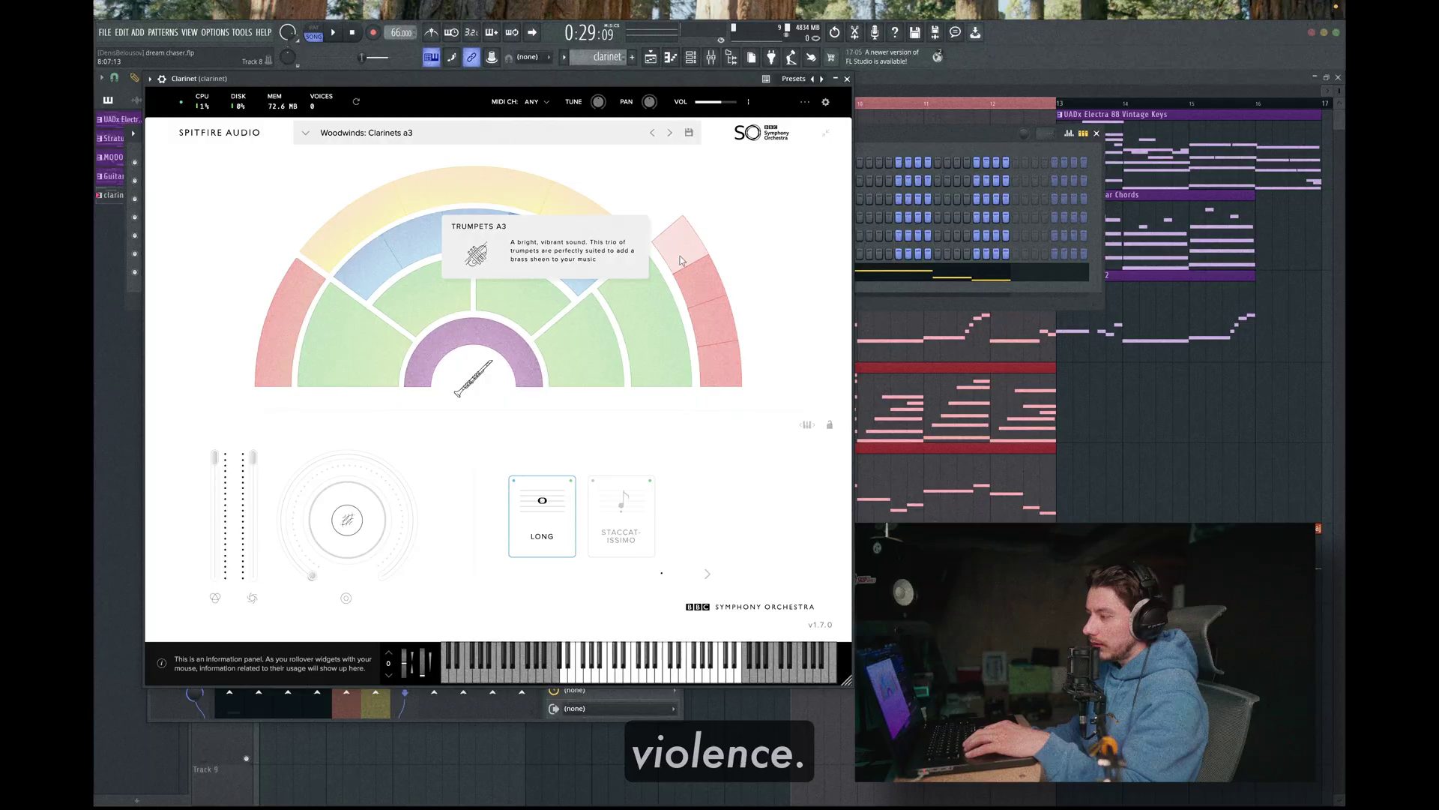
mouse_move(710, 286)
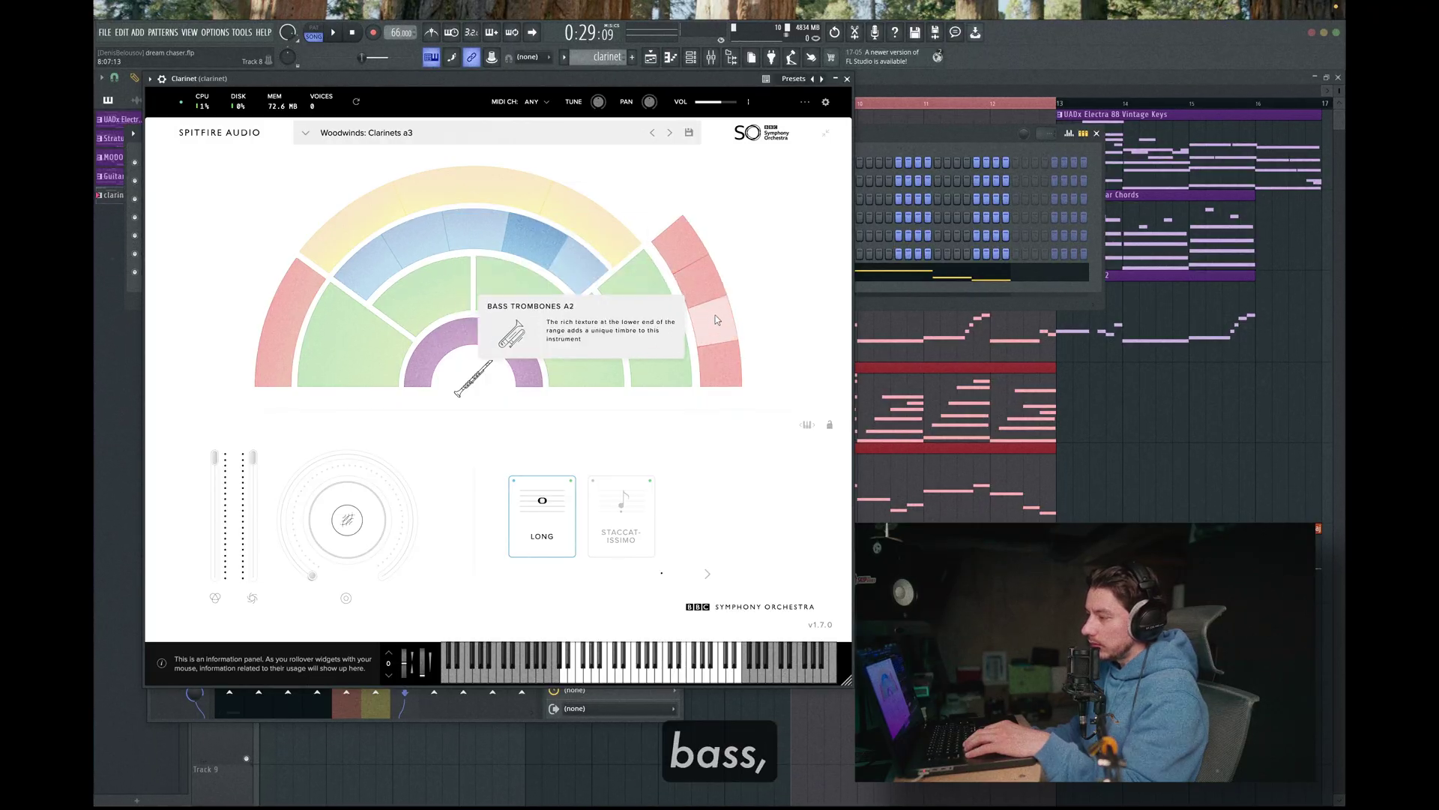
mouse_move(717, 359)
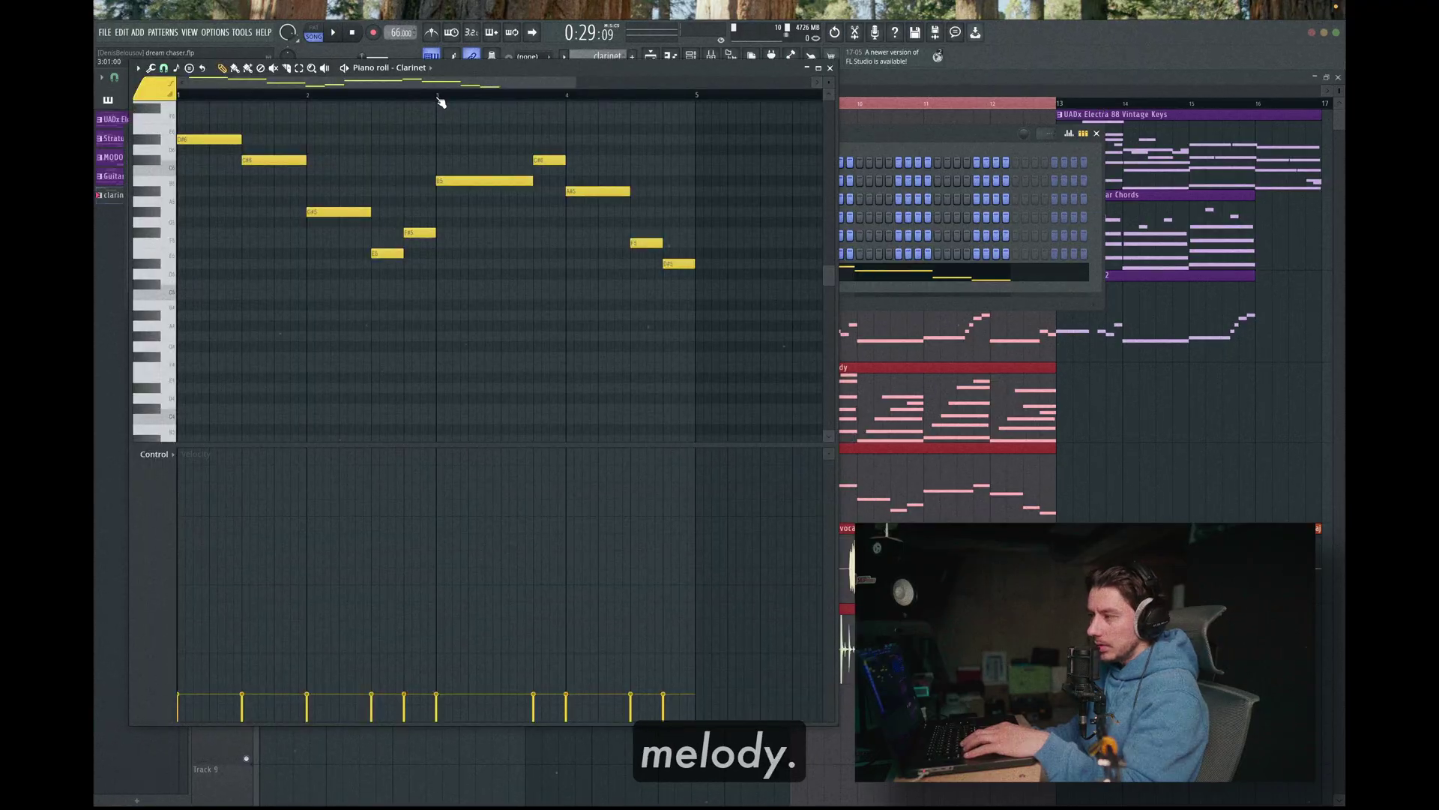
Play the clarinet melody from the piano roll and check the track's Tape MELLO-FI and UADx Pure Plate Reverb settings
key("space")
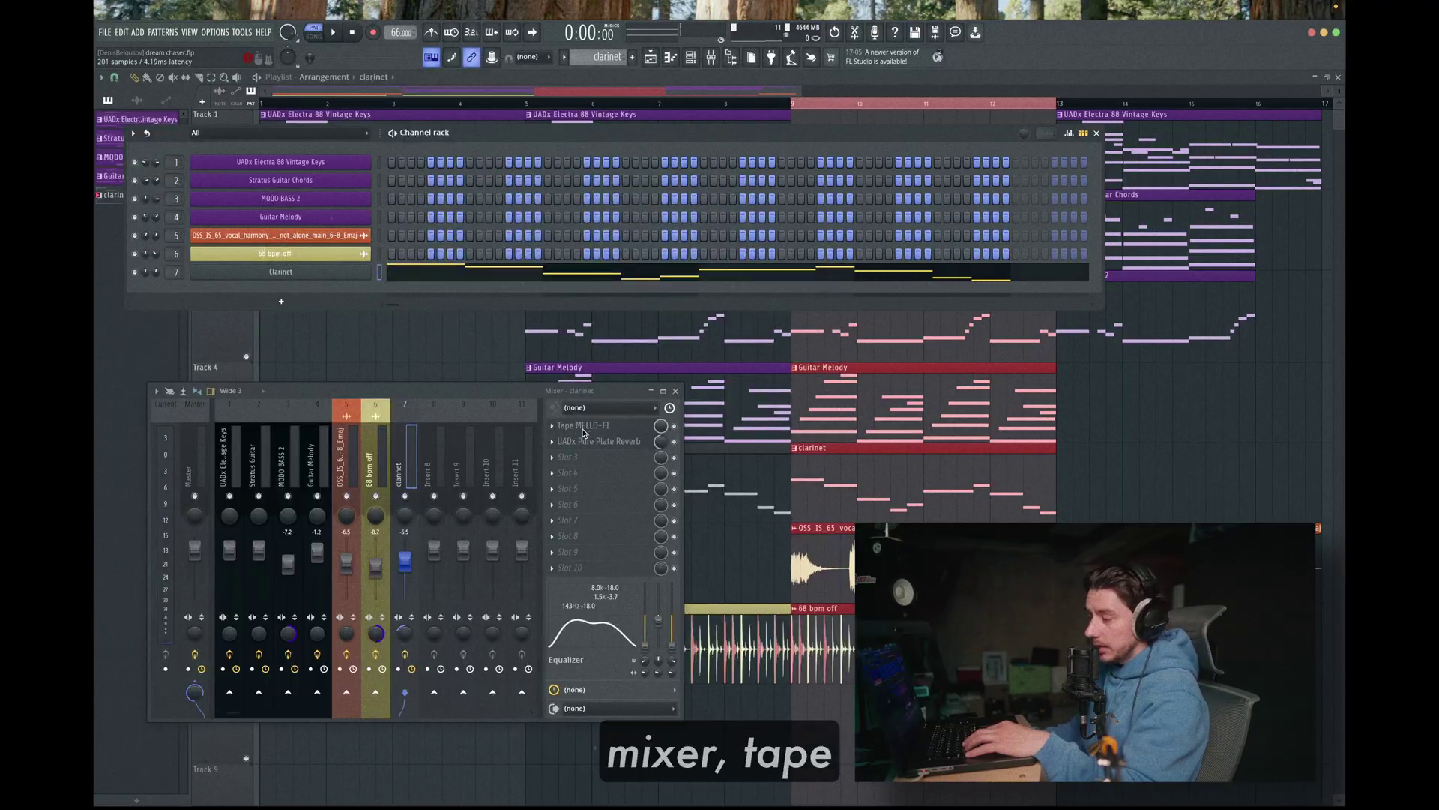
left_click(584, 429)
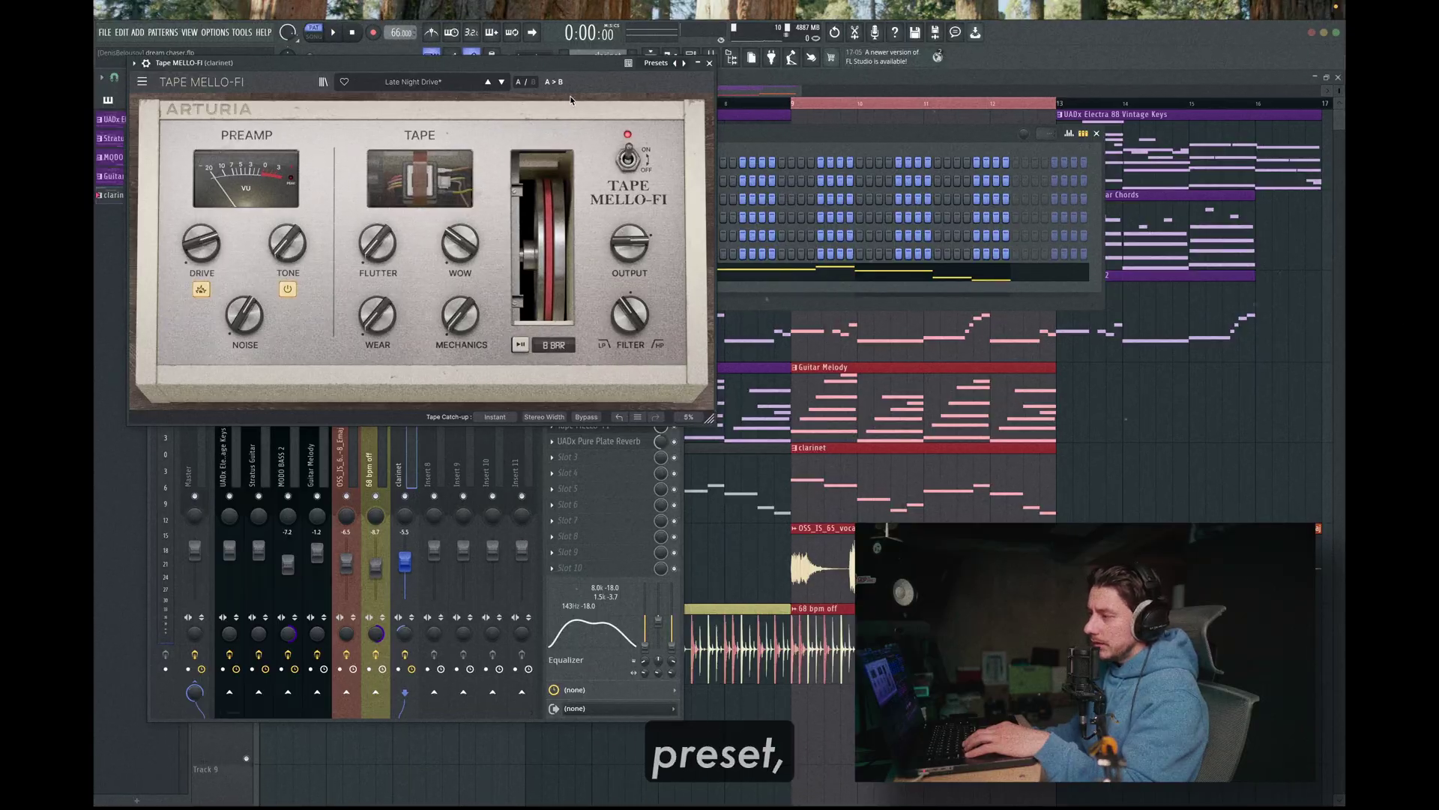
left_click(598, 441)
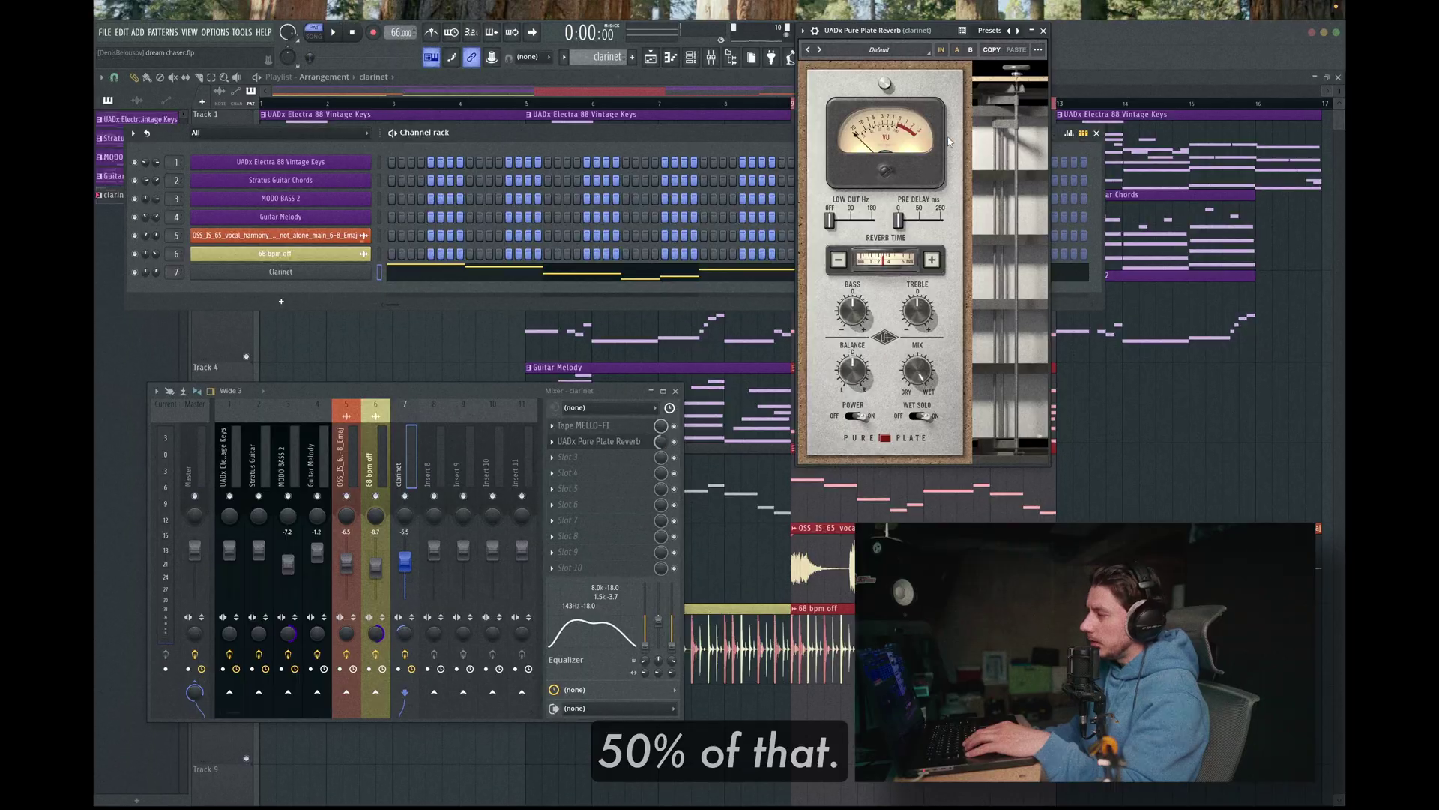
left_click(1043, 31)
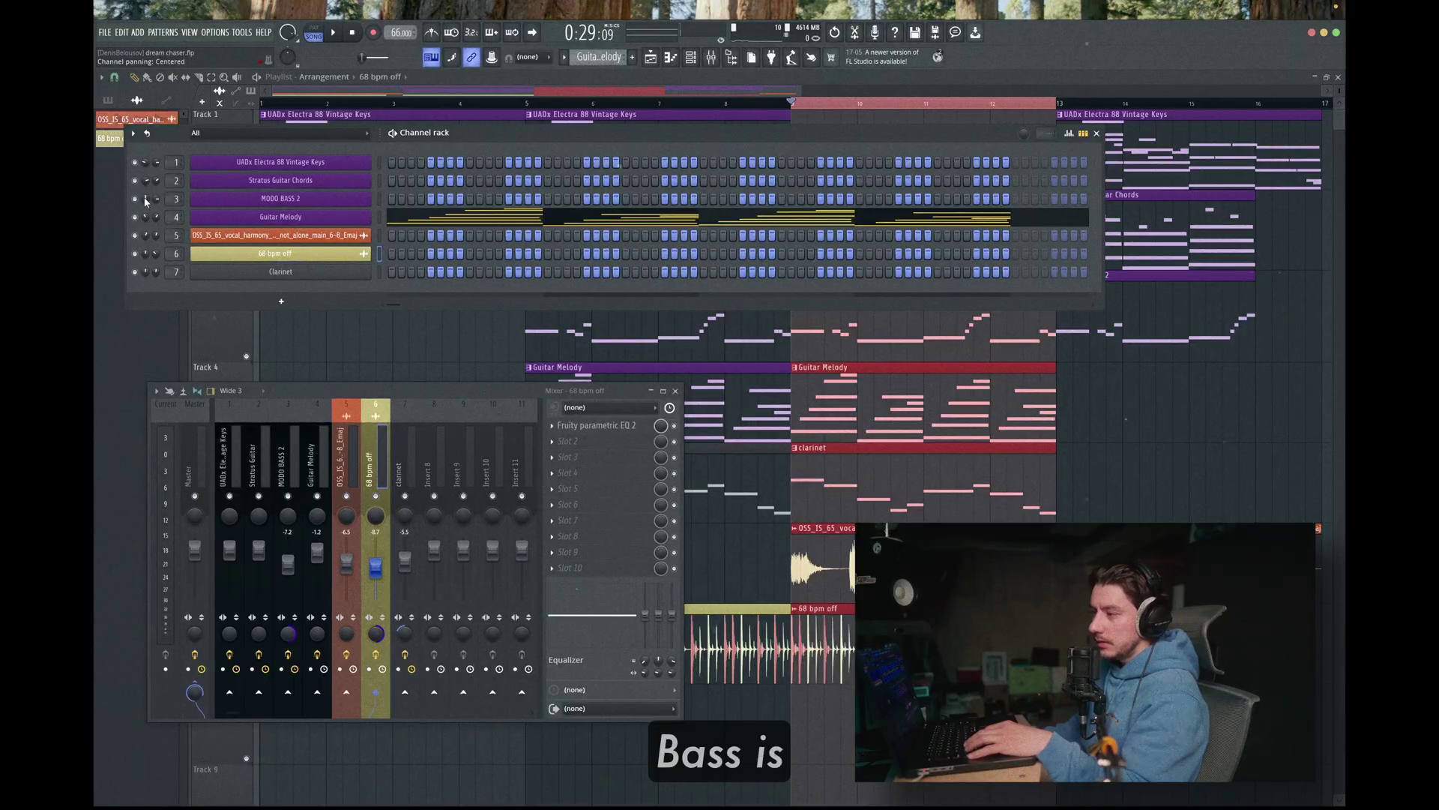
Check the stereo separation of the MODO BASS 2 and 68 bpm off mixer tracks and the Guitar Melody channel's panning
left_click(288, 454)
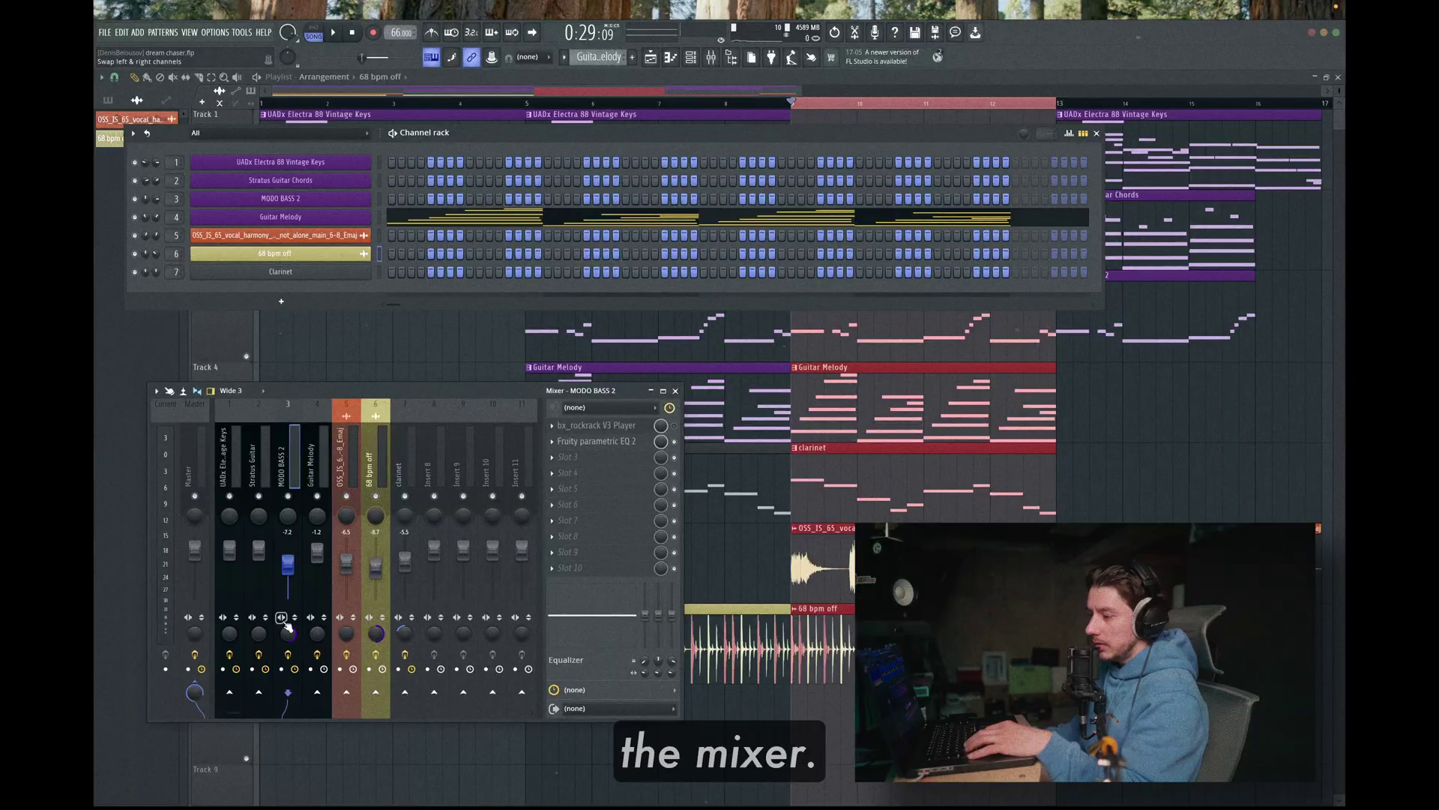
left_click_drag(293, 638, 290, 600)
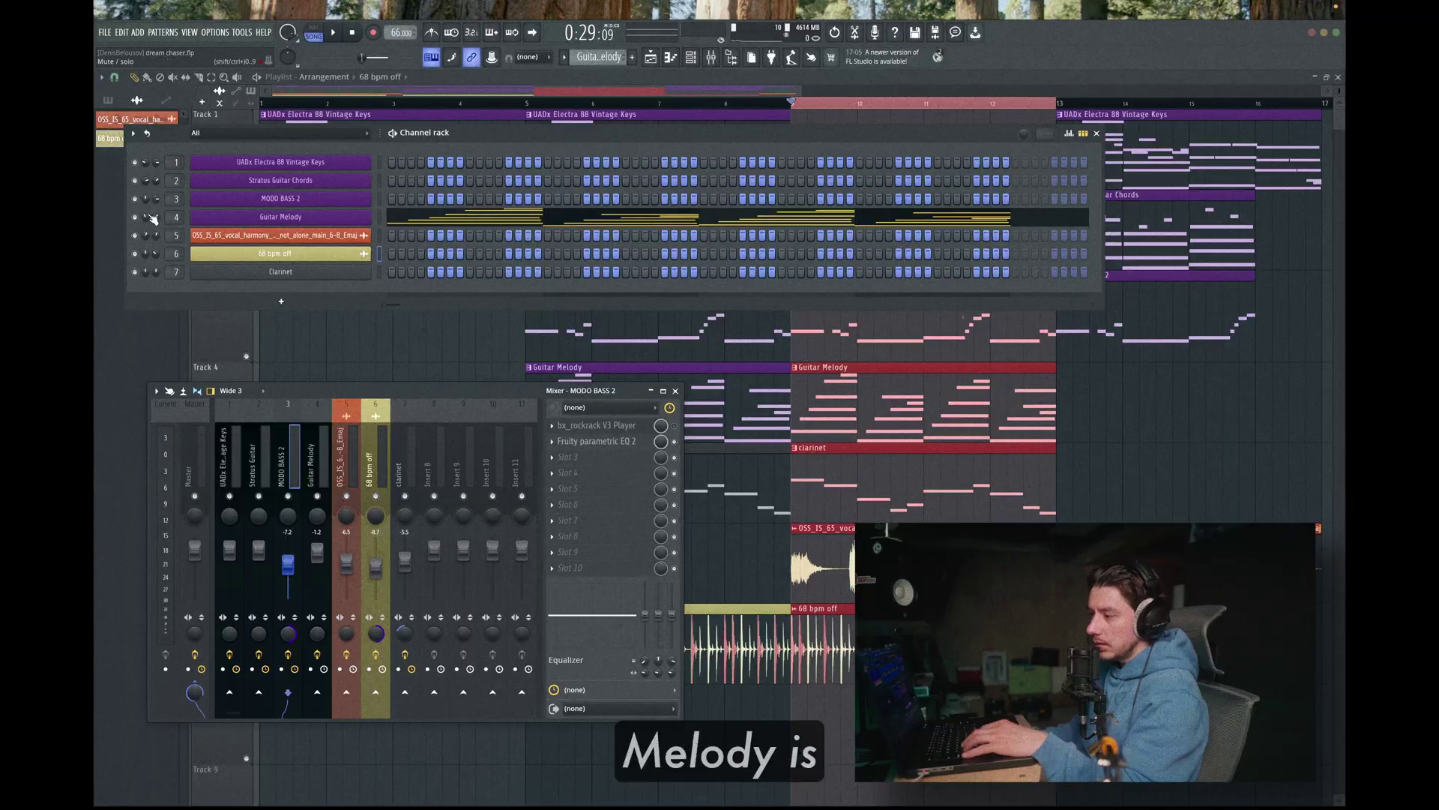
mouse_move(146, 217)
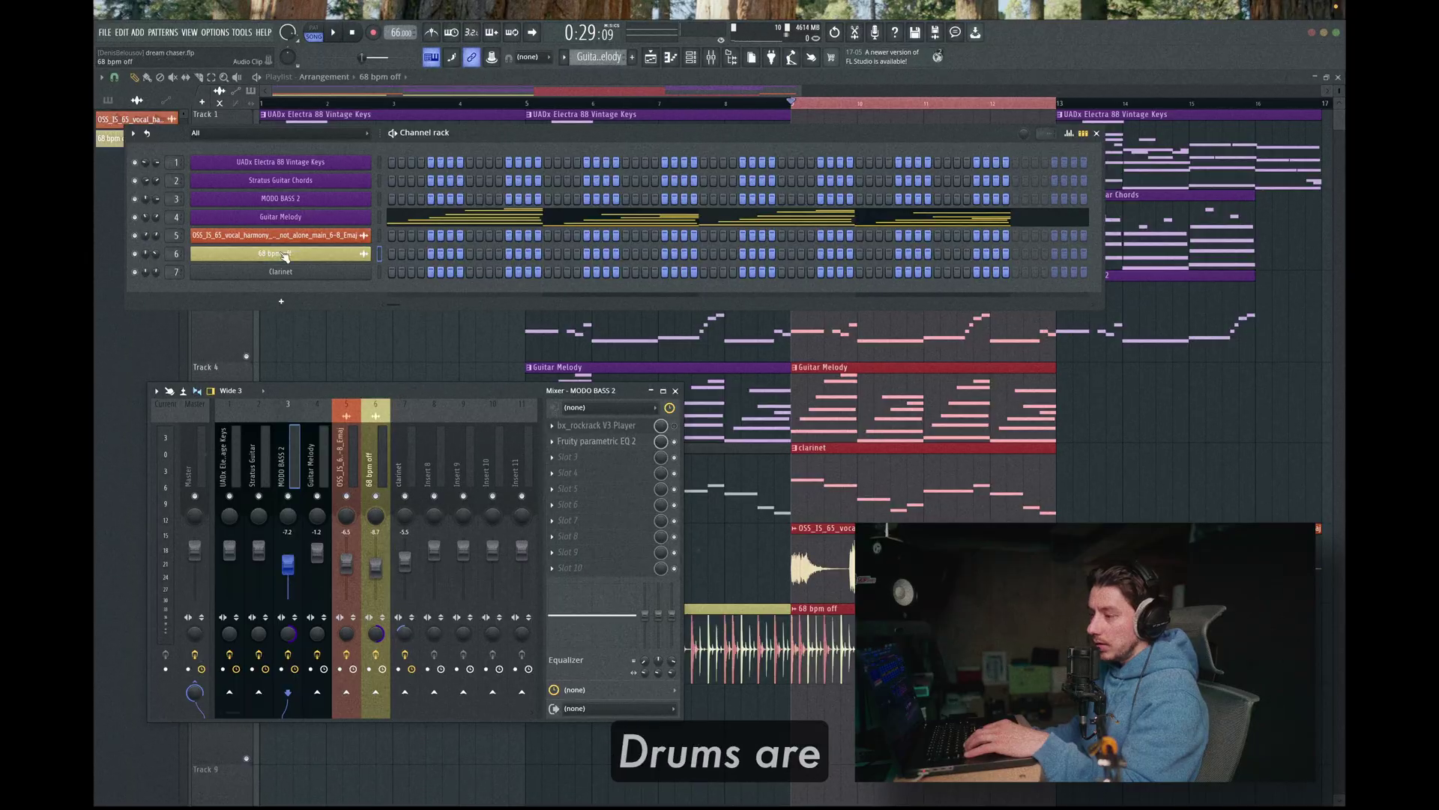
left_click(381, 641)
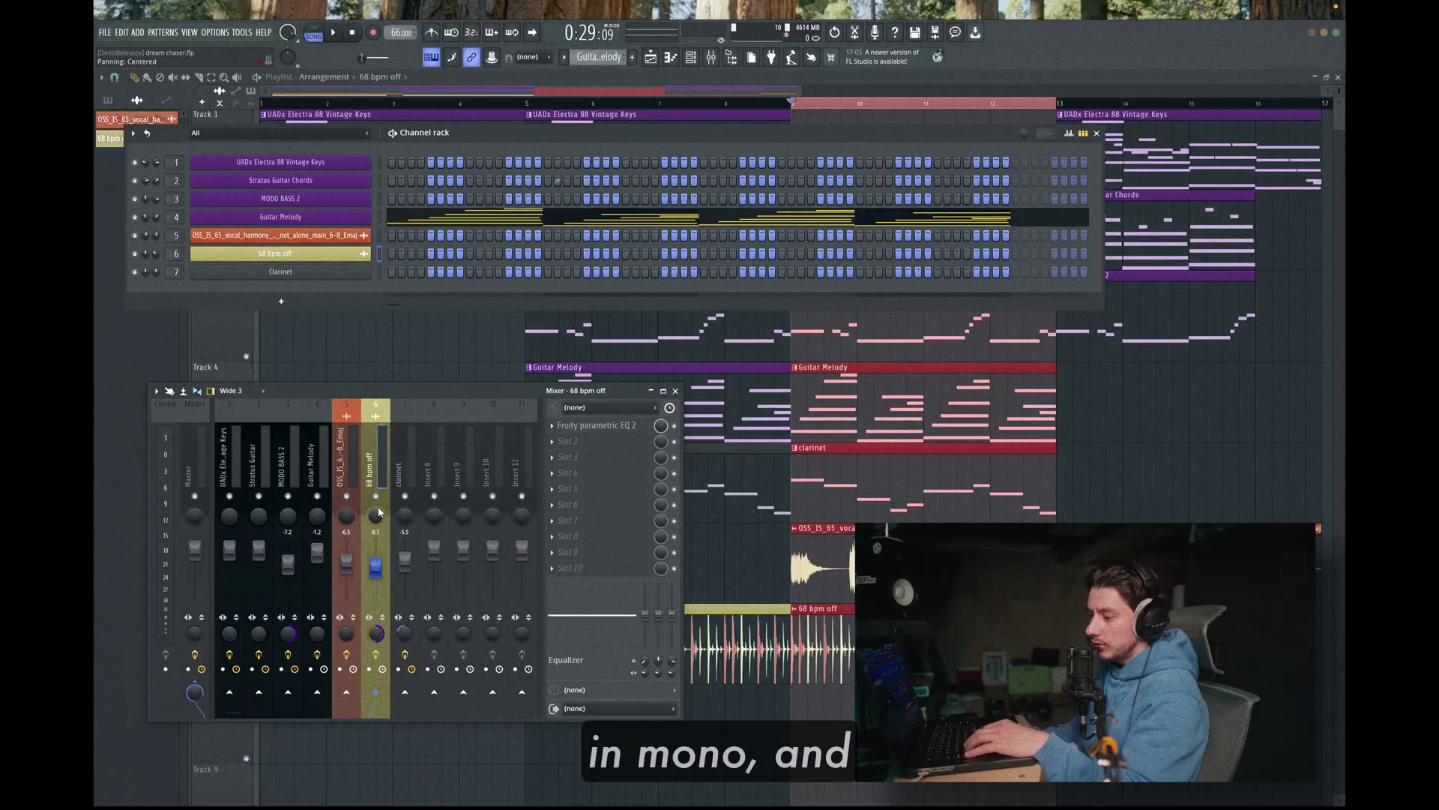